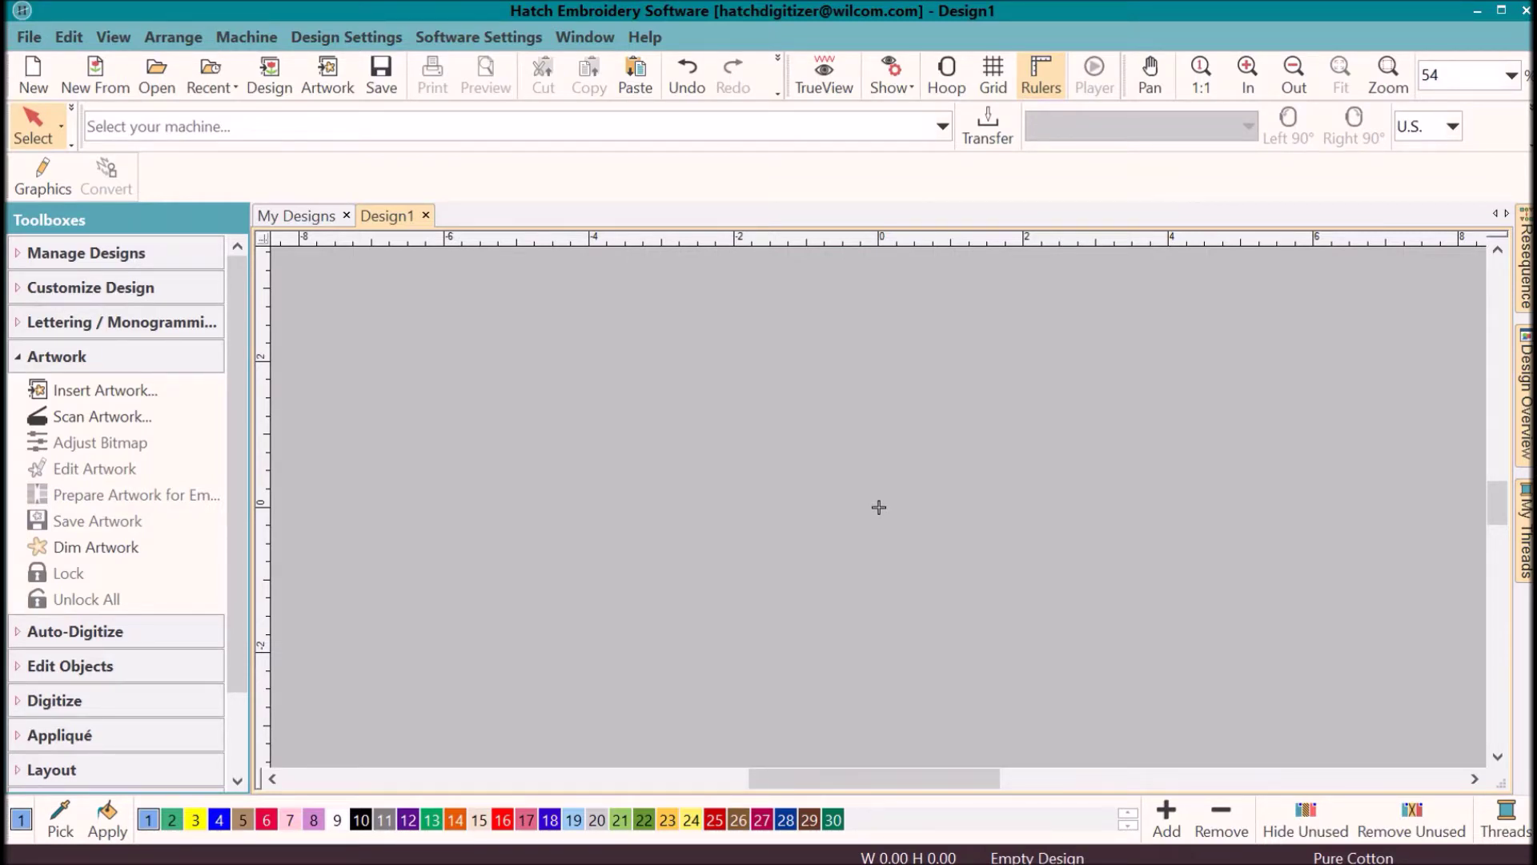
Insert the Chef Master_Hatch Blog.PNG chef hat image from the Hatch Blog folder
click(56, 357)
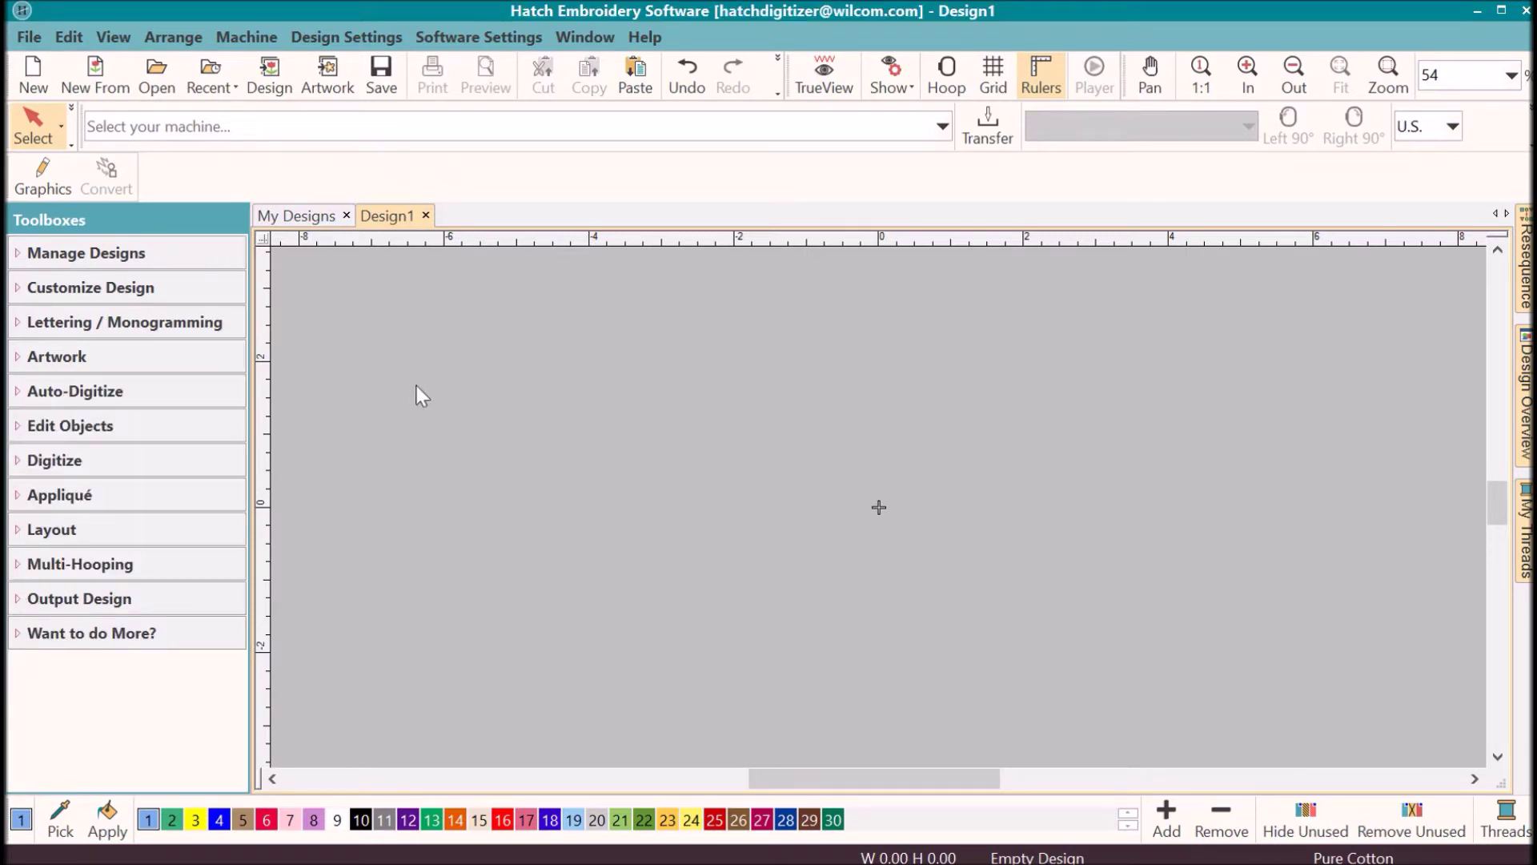
click(82, 364)
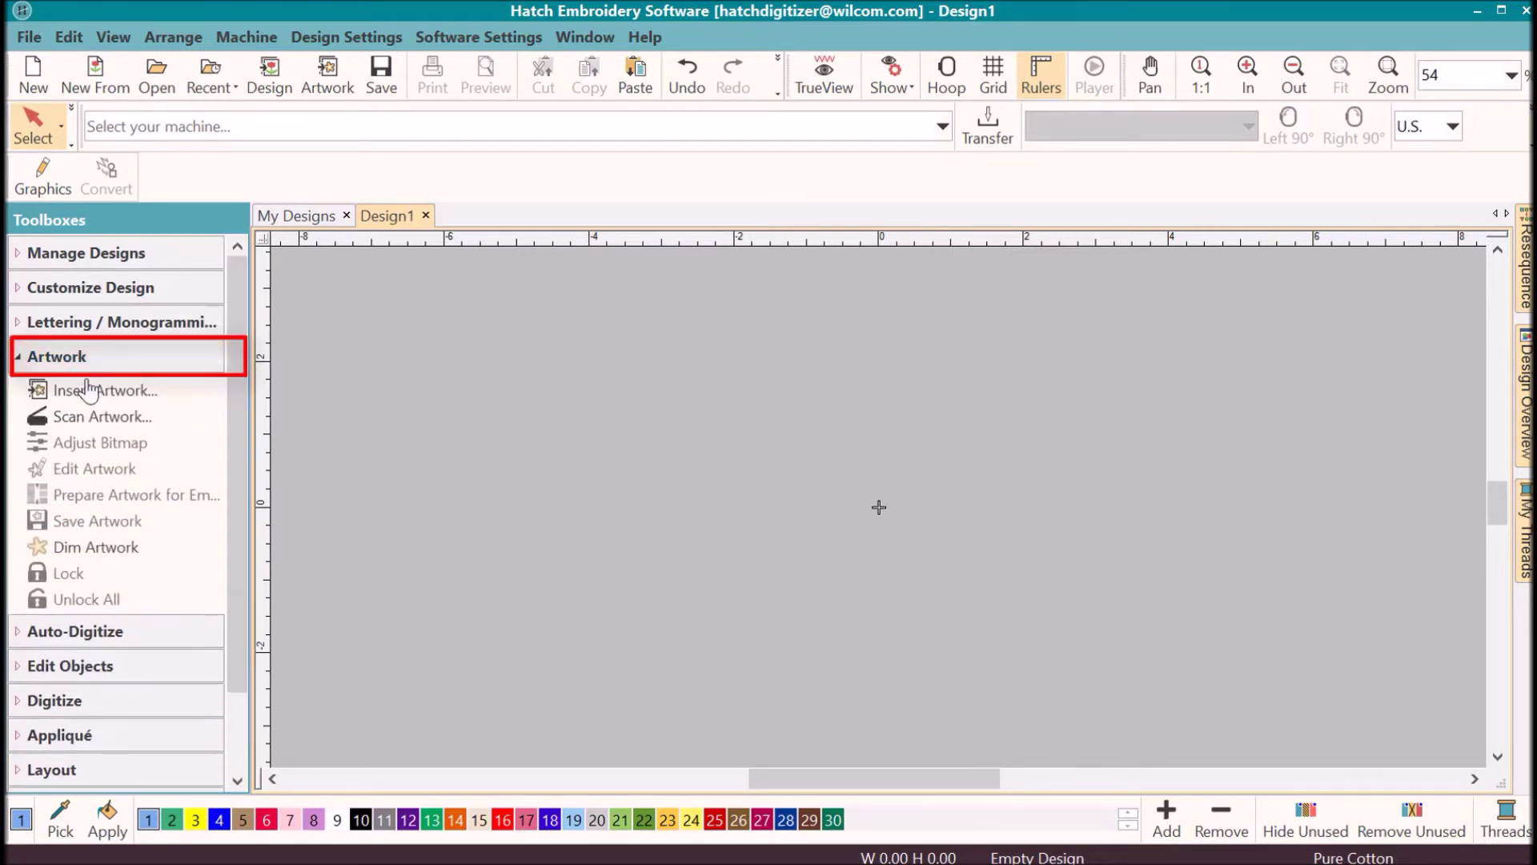
click(93, 392)
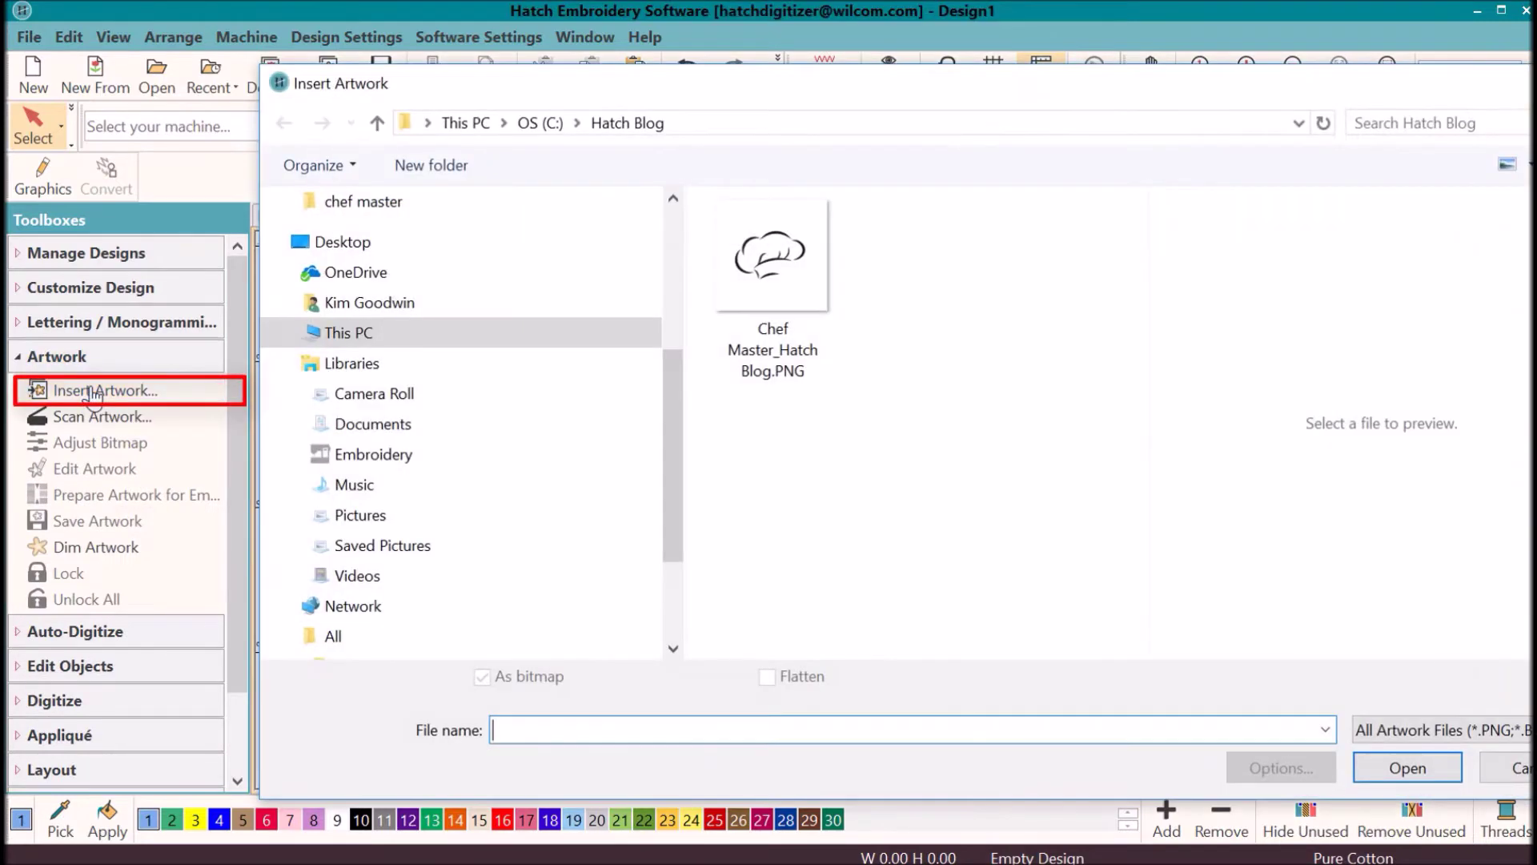
scroll(595, 475, up, 4)
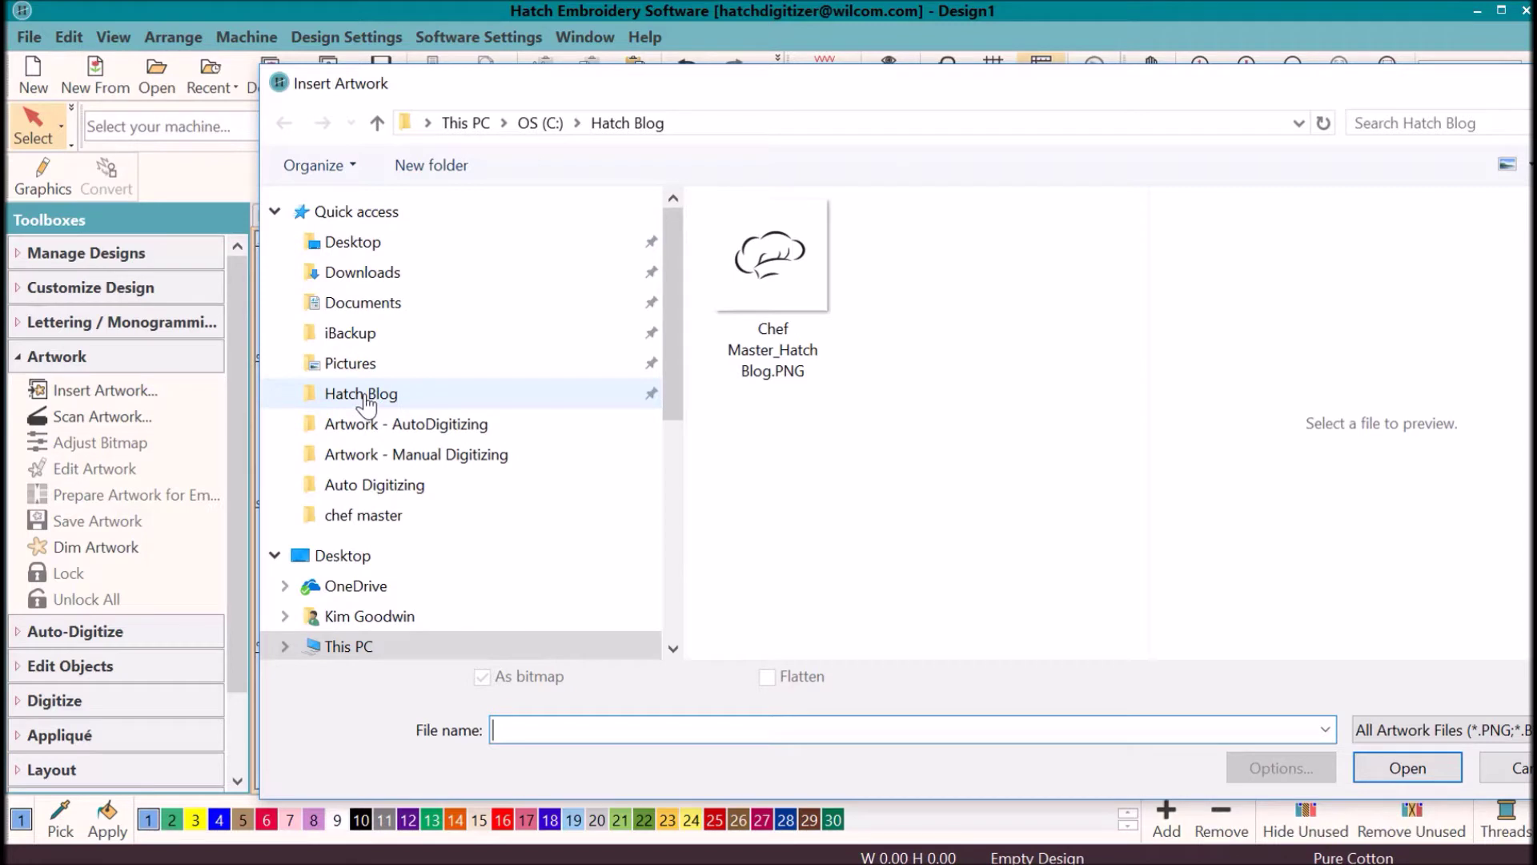
click(365, 397)
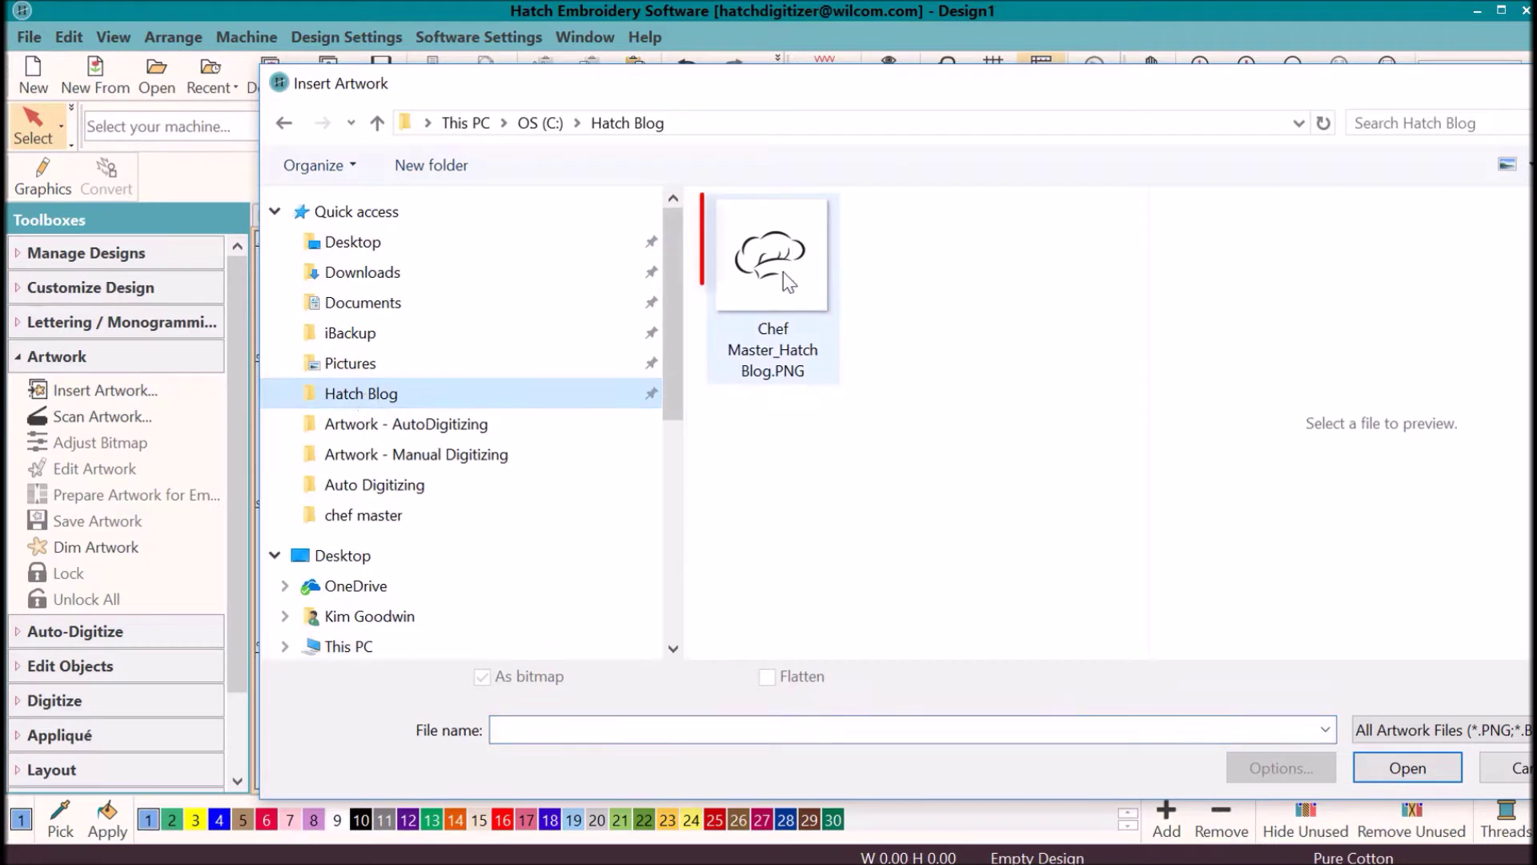
click(829, 300)
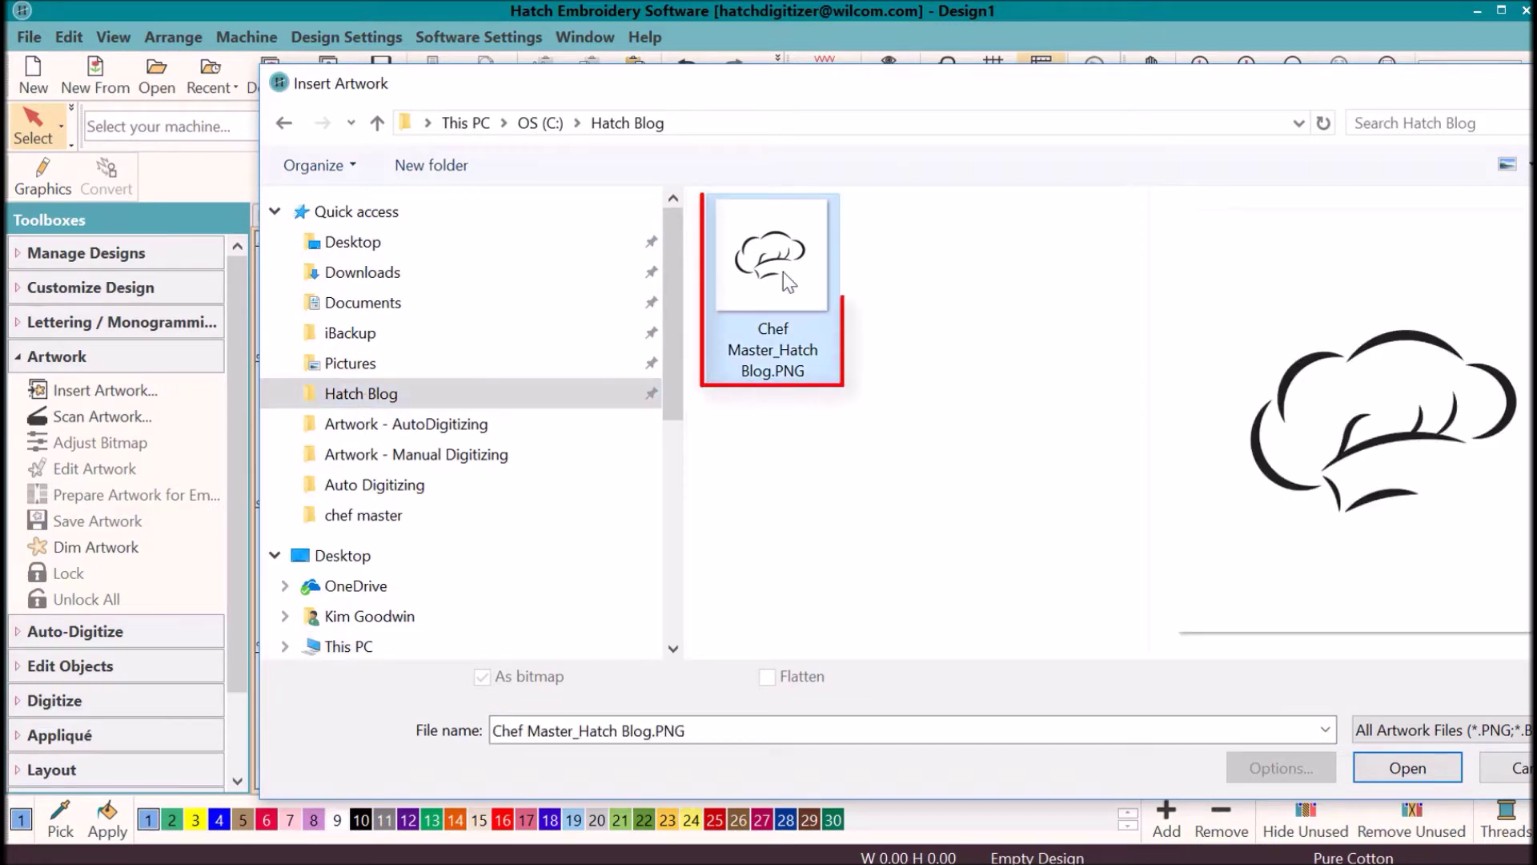
click(1393, 771)
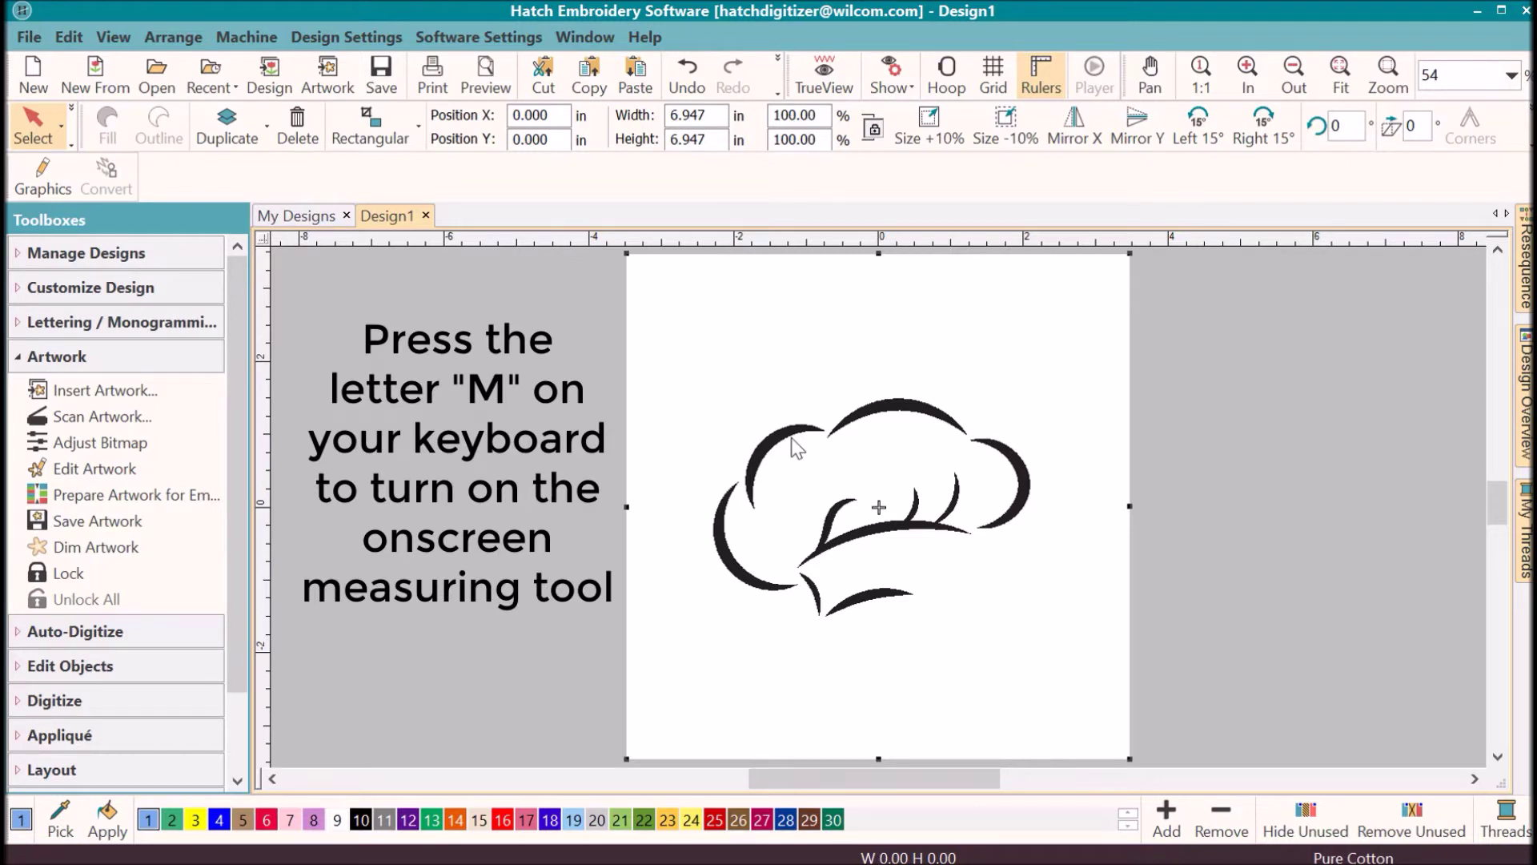
key(m)
drag(879, 506, 1028, 517)
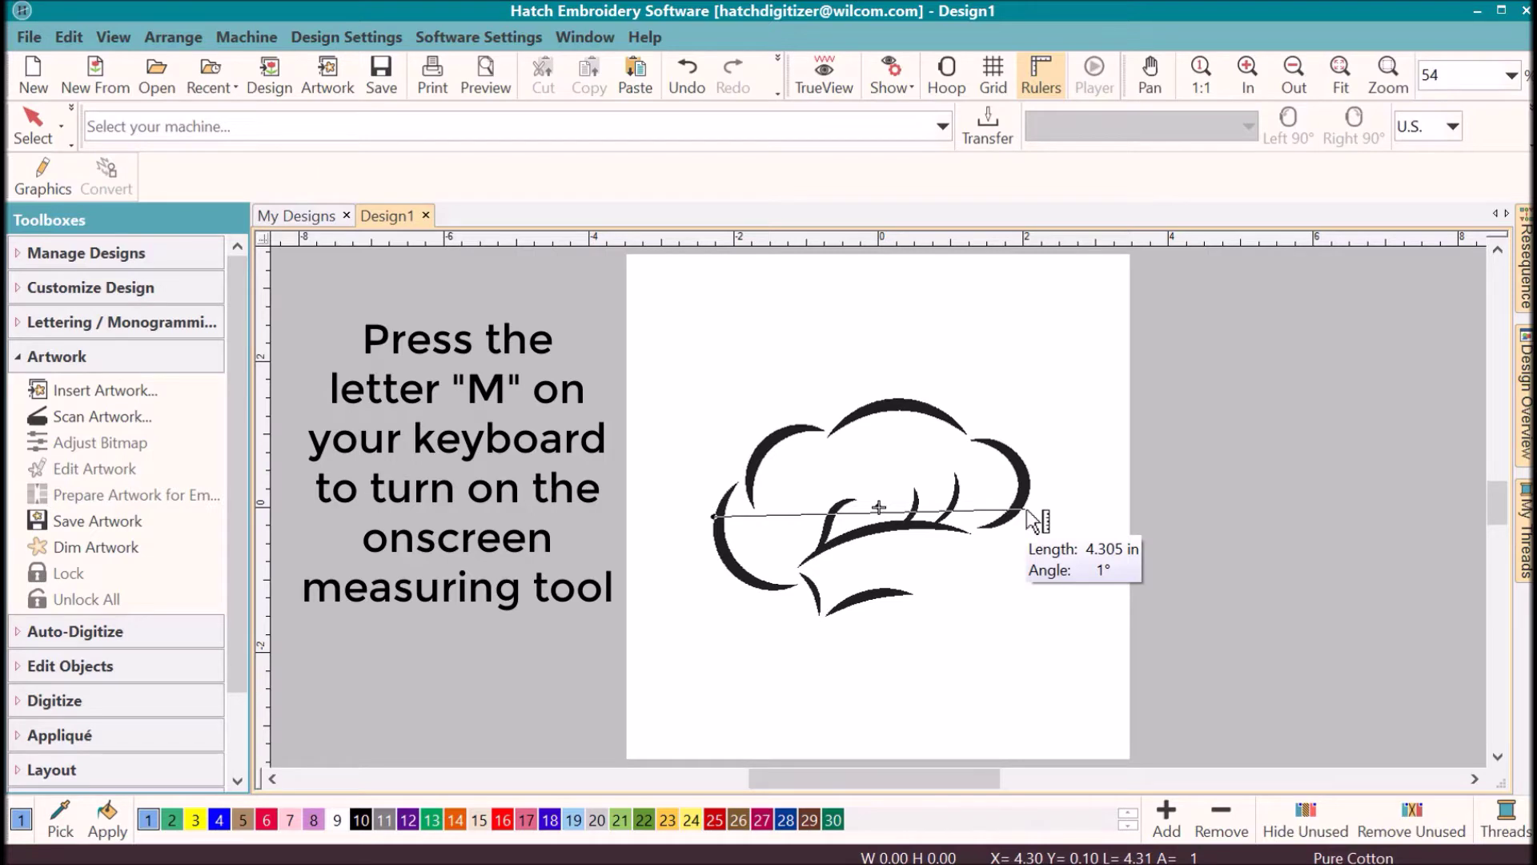
drag(1025, 510, 1027, 515)
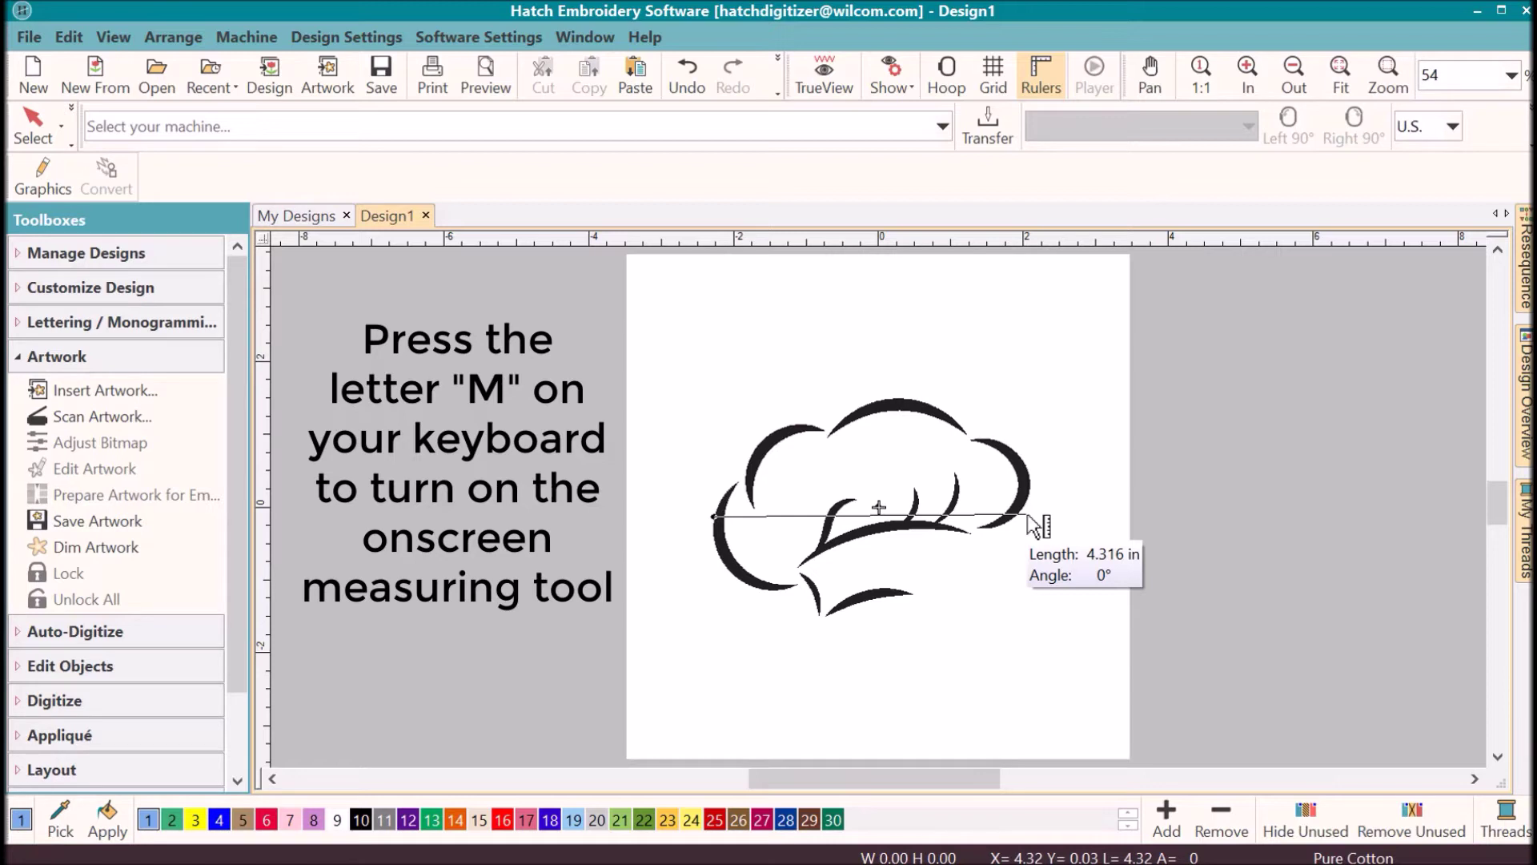
click(1027, 516)
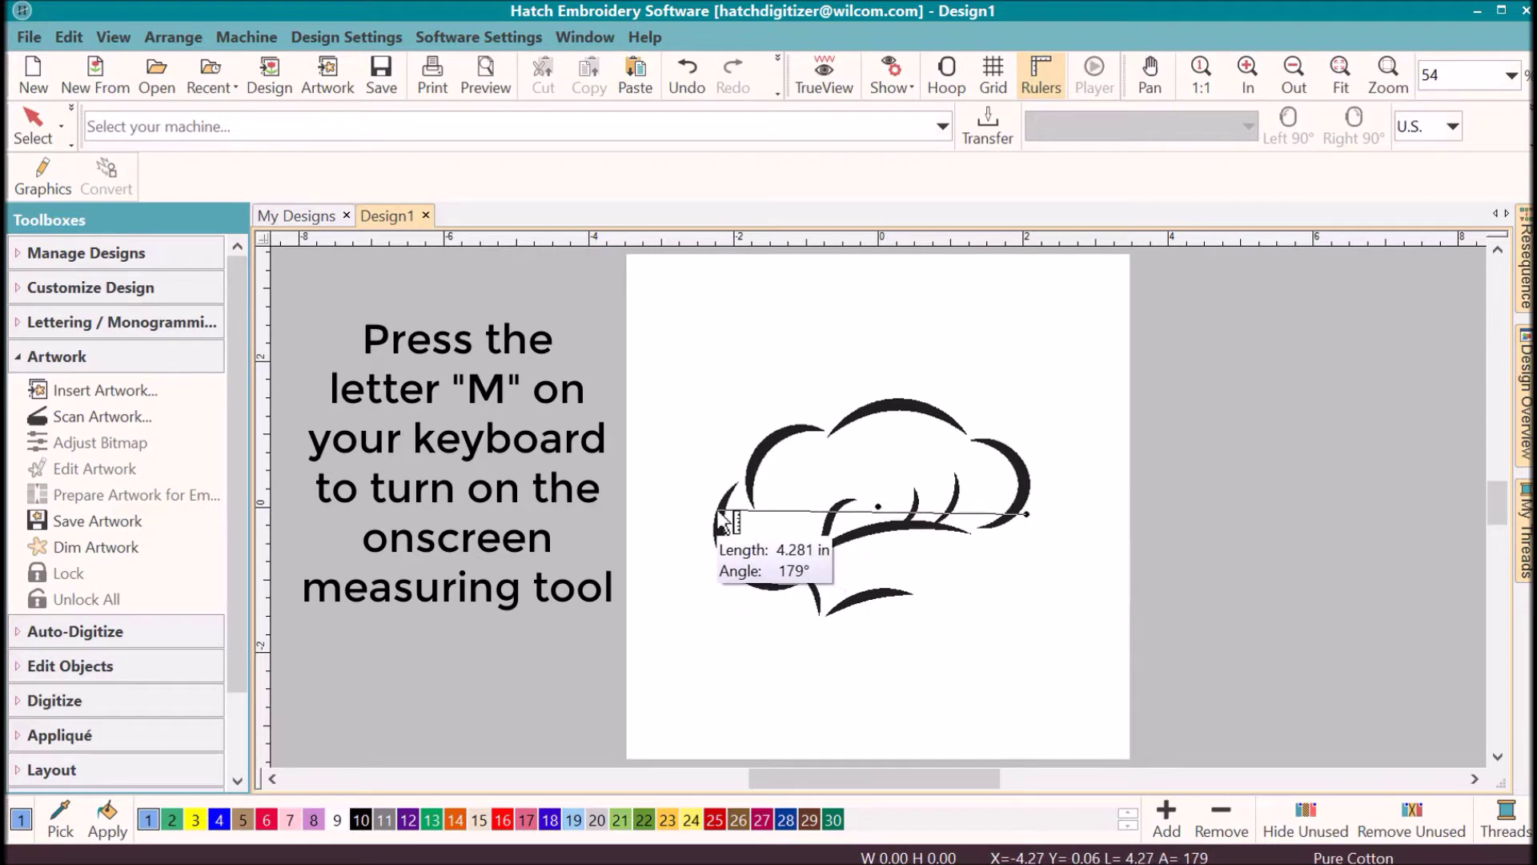
click(895, 397)
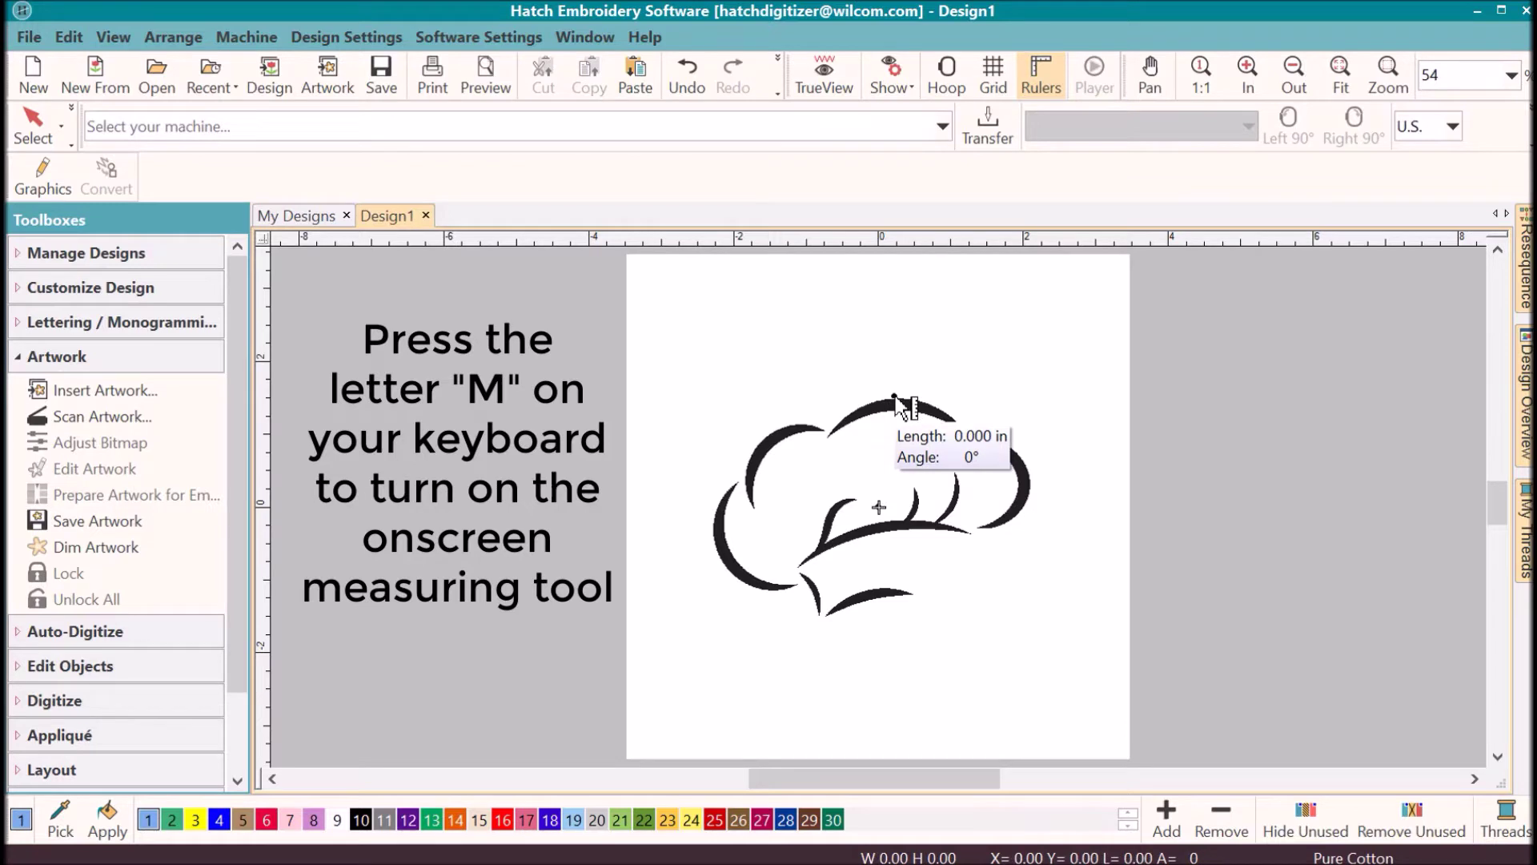
click(902, 611)
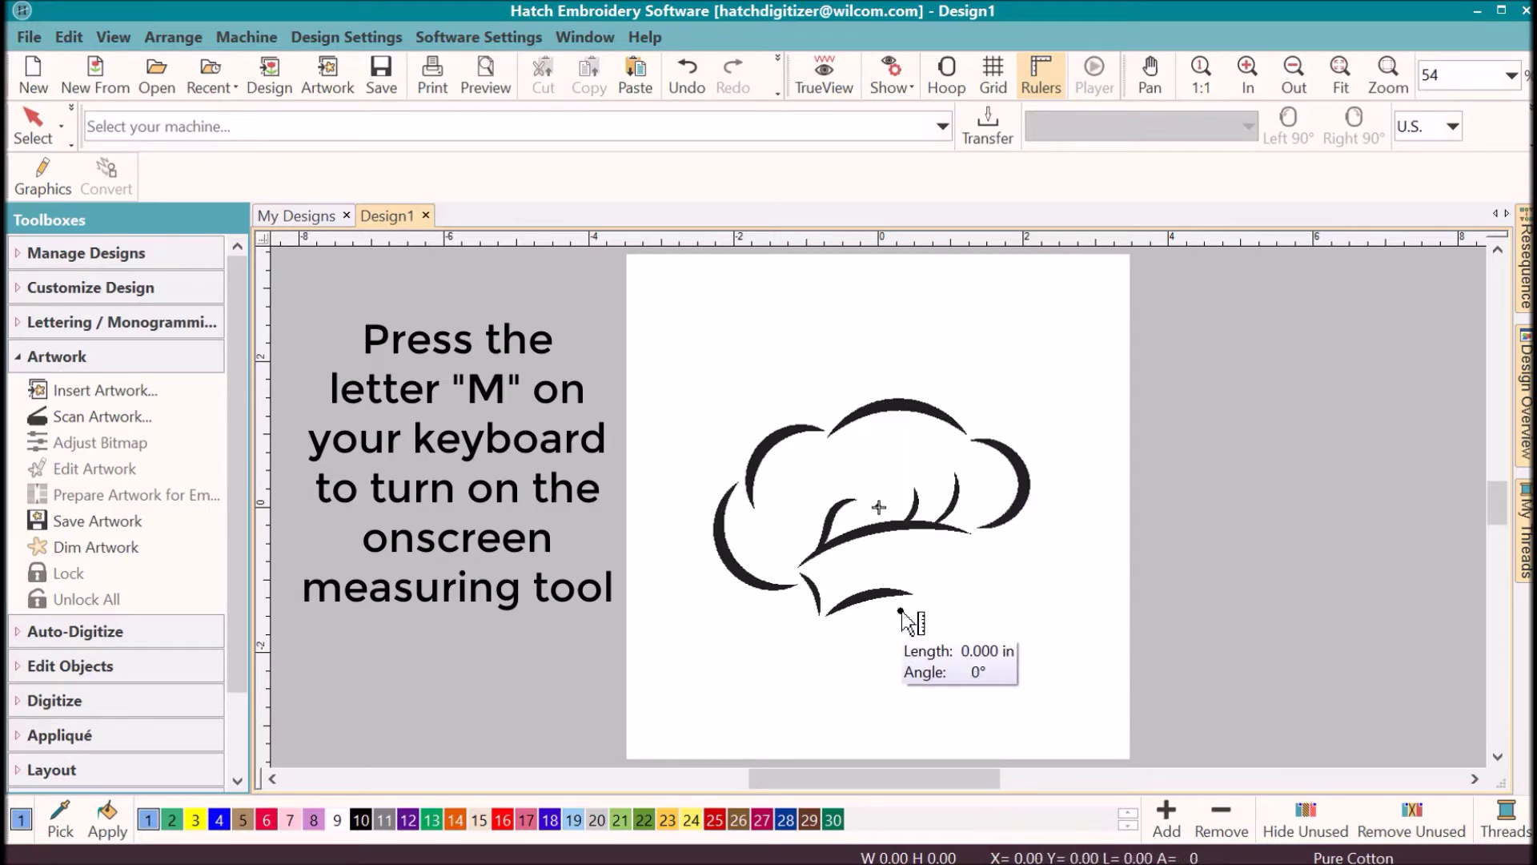
click(710, 527)
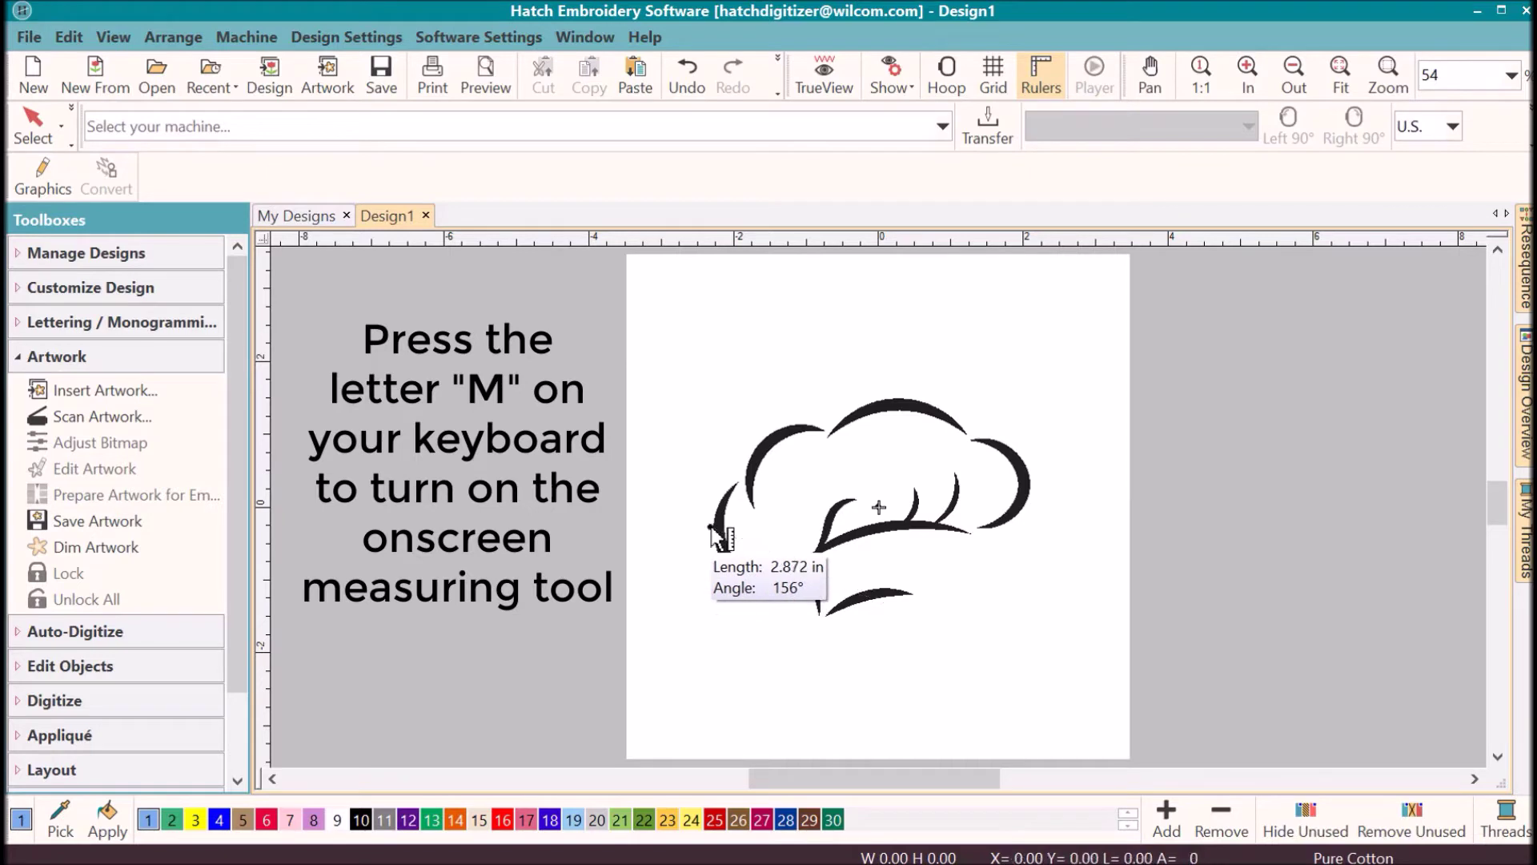
click(1030, 517)
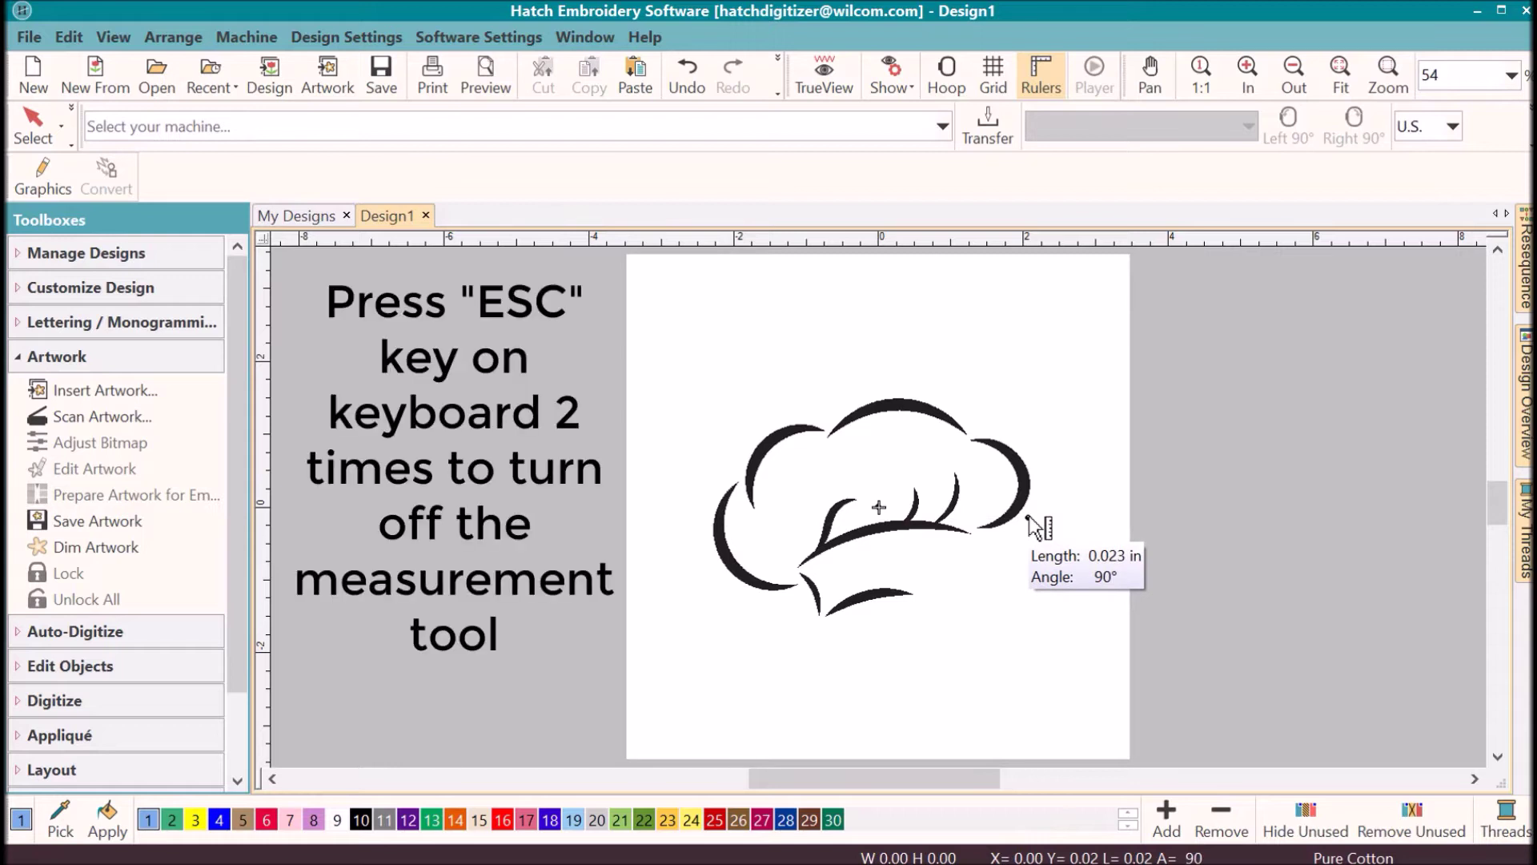
key(Escape)
key(Escape)
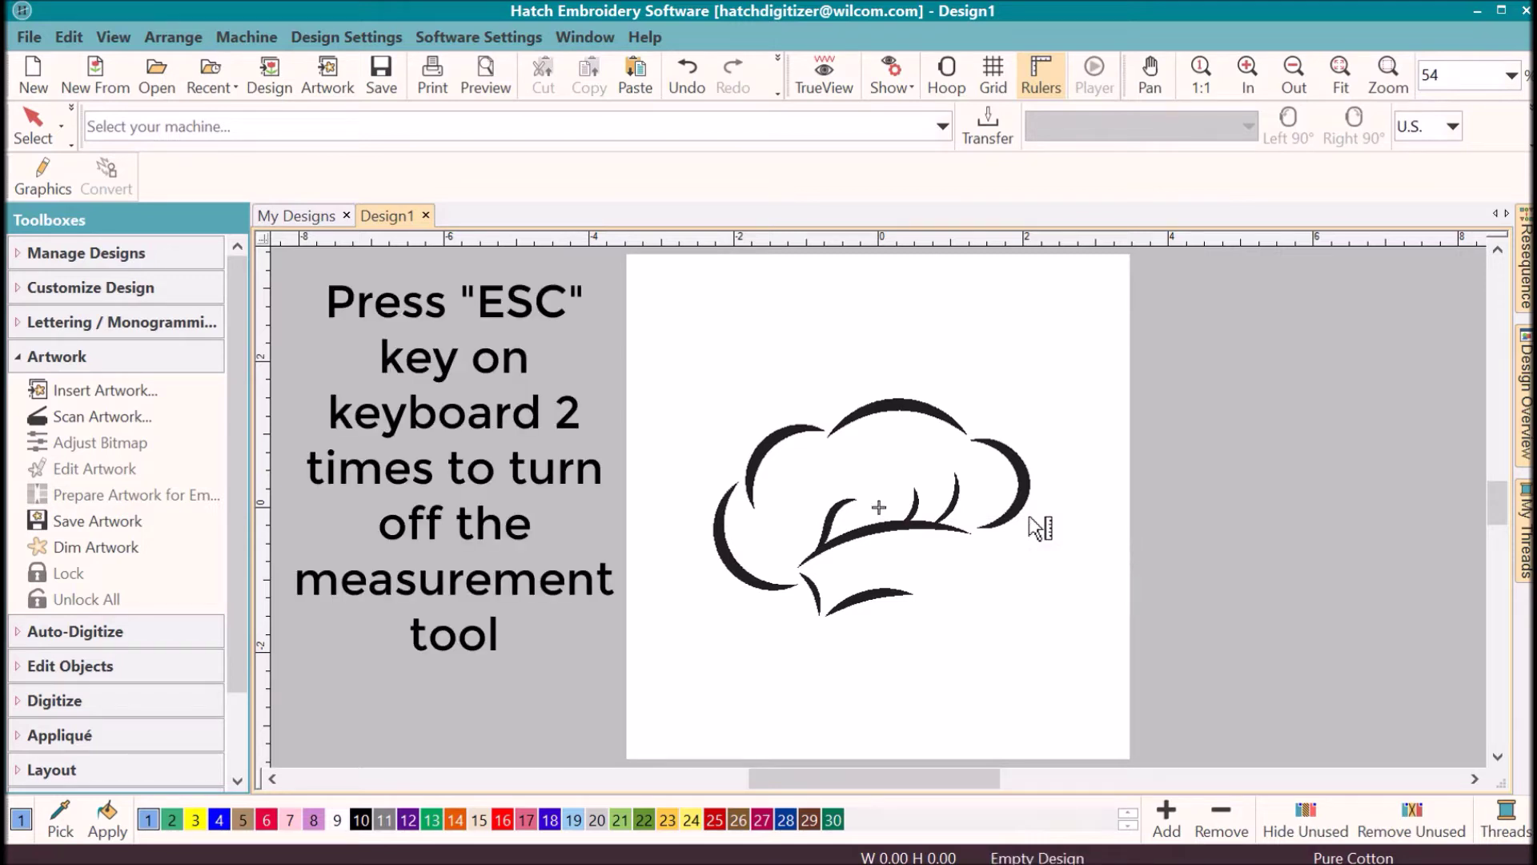
click(995, 312)
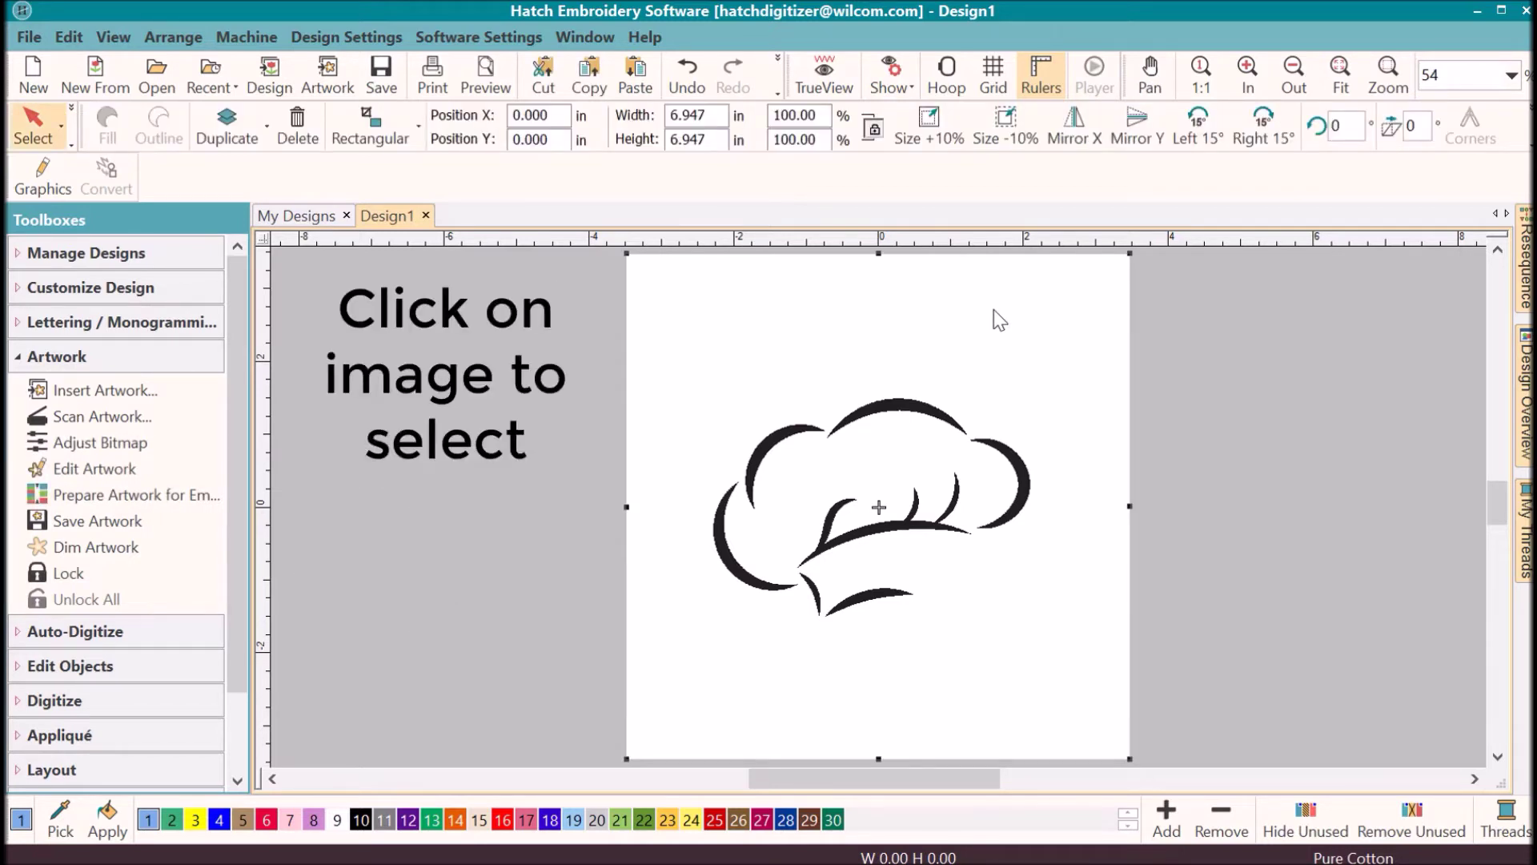
Shrink the chef hat artwork by 10% four times to about 4.56 in
click(1010, 135)
click(1007, 126)
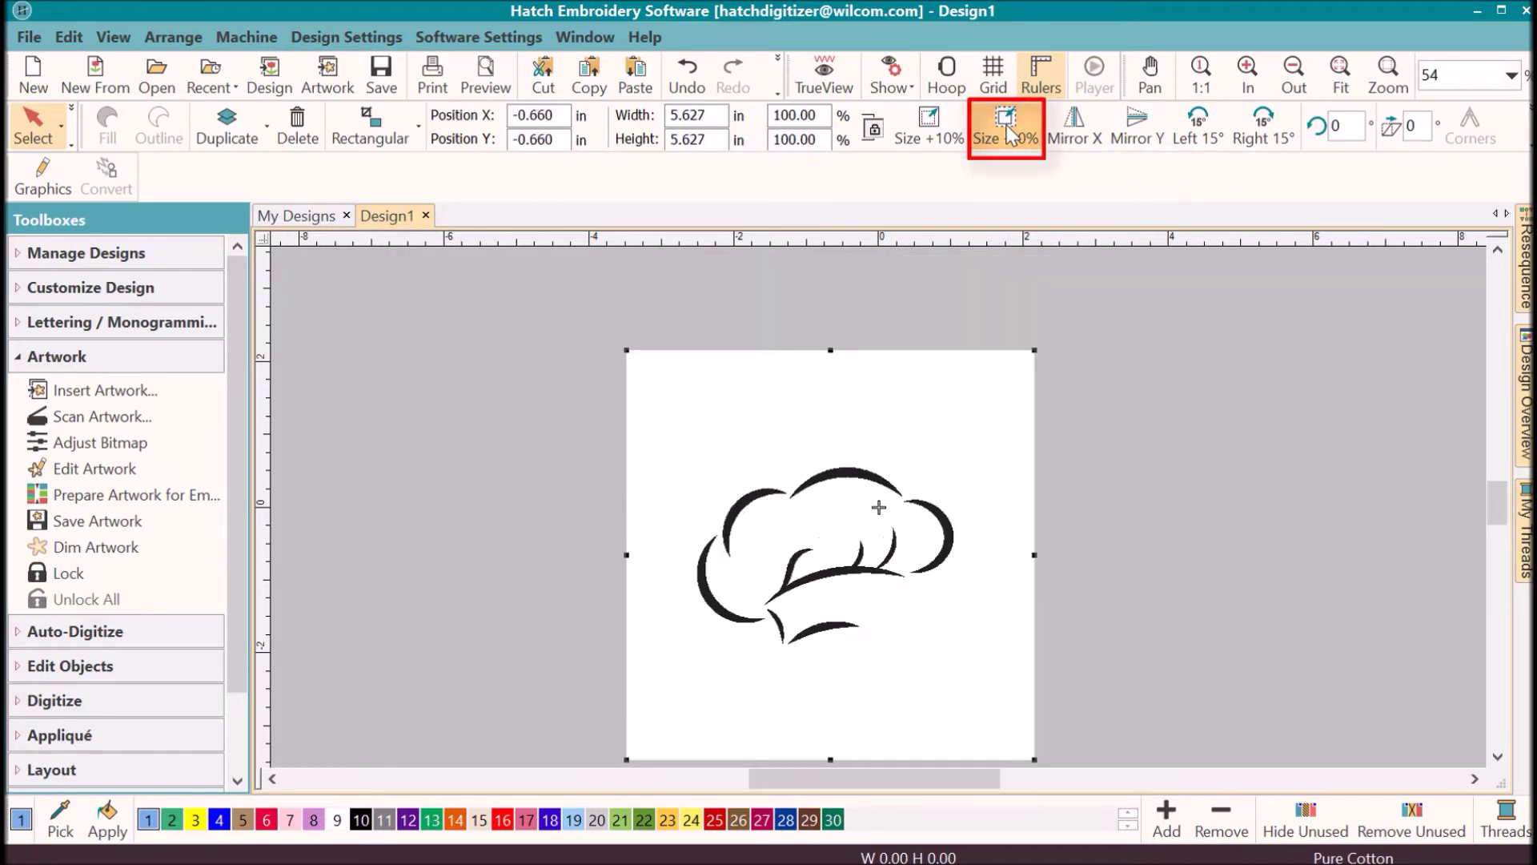
click(1006, 127)
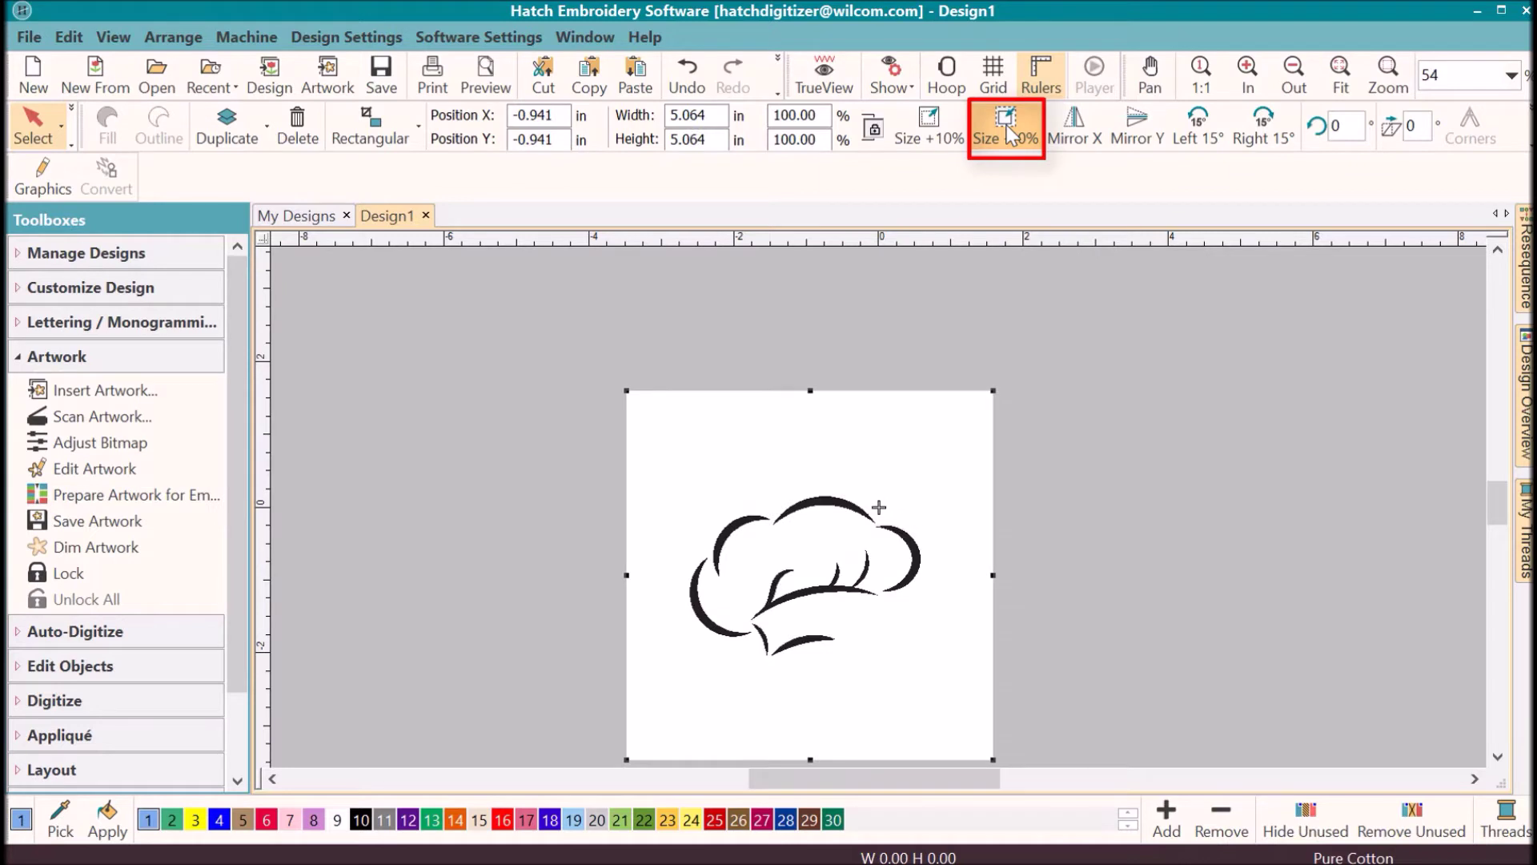
click(1011, 134)
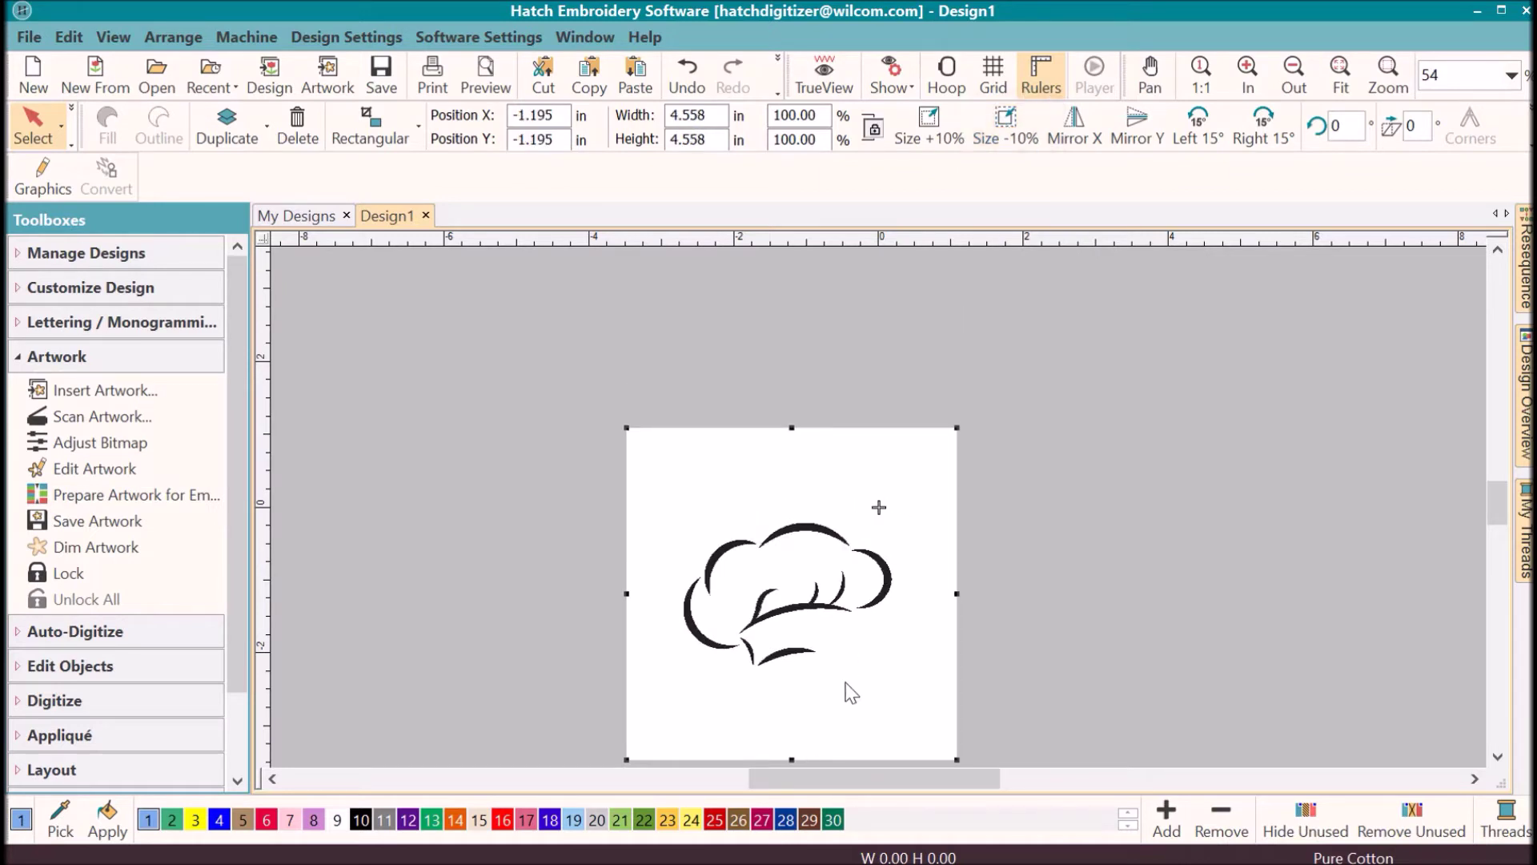
Measure the resized hat's width, then exit the measuring tool
key(m)
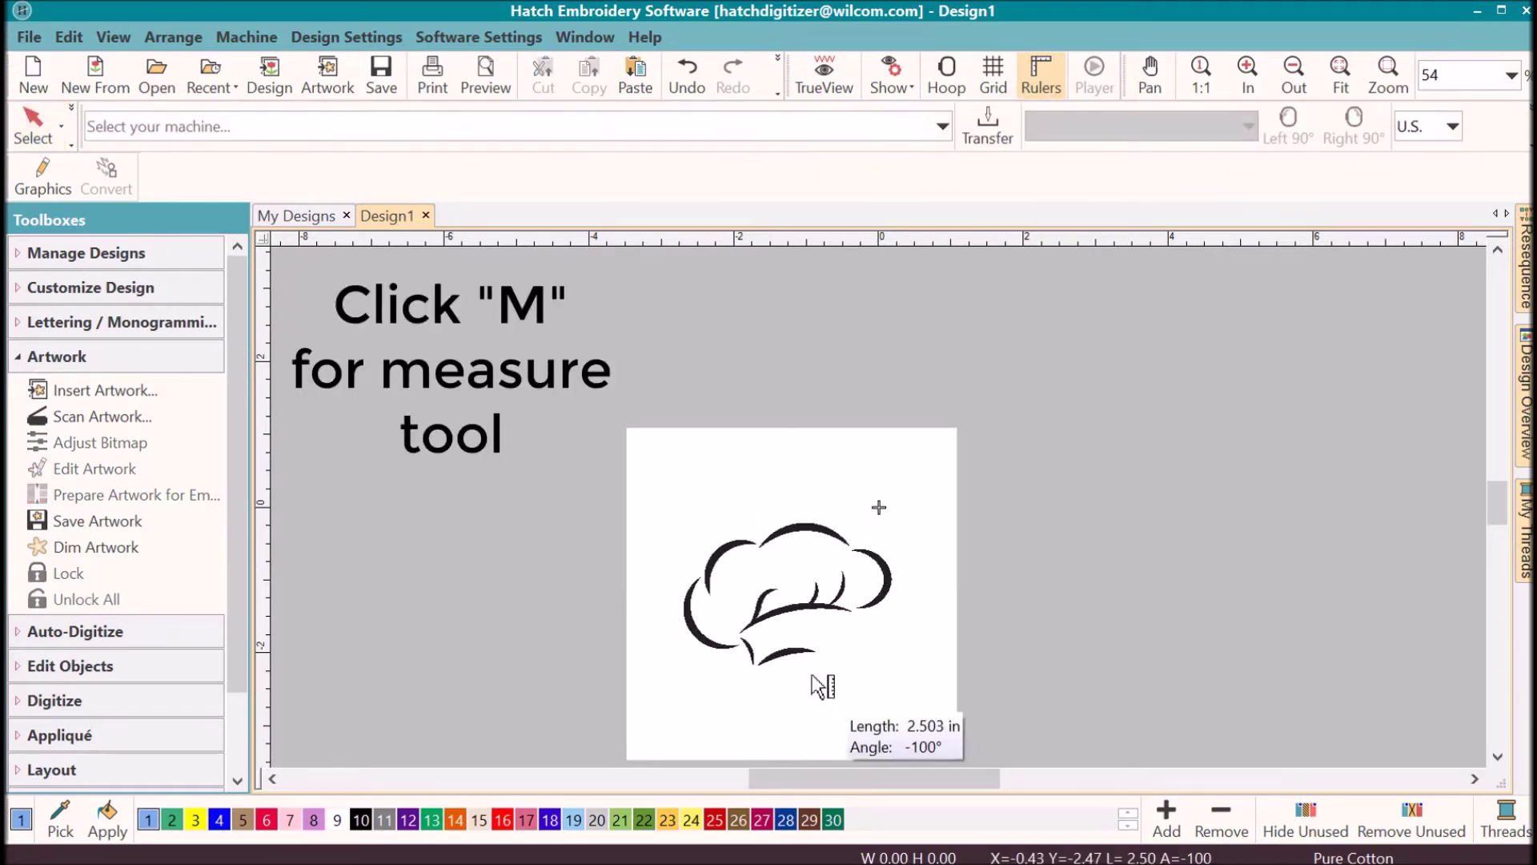
click(686, 597)
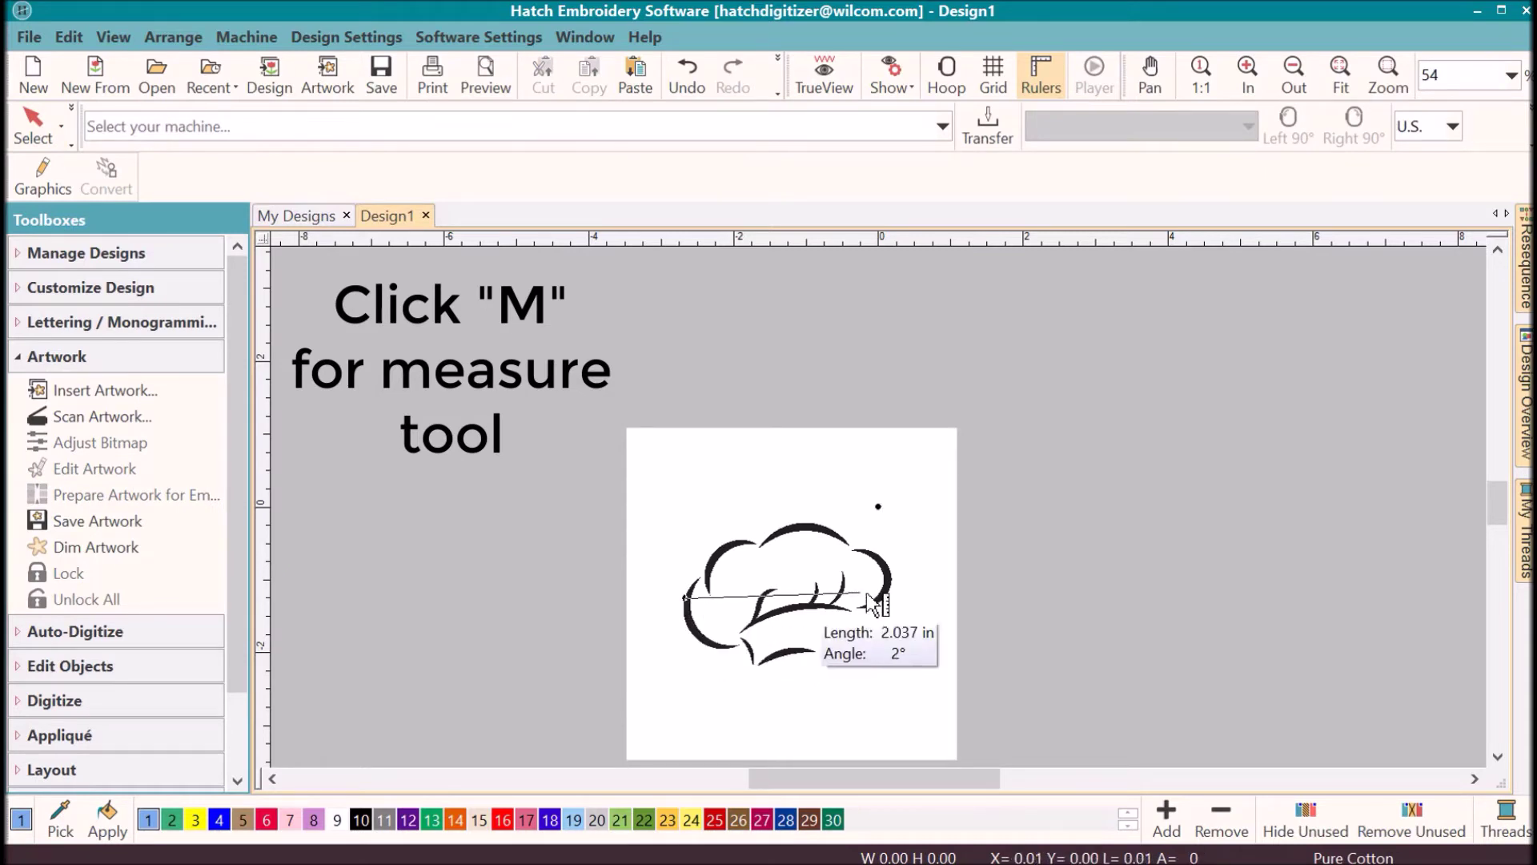
click(893, 597)
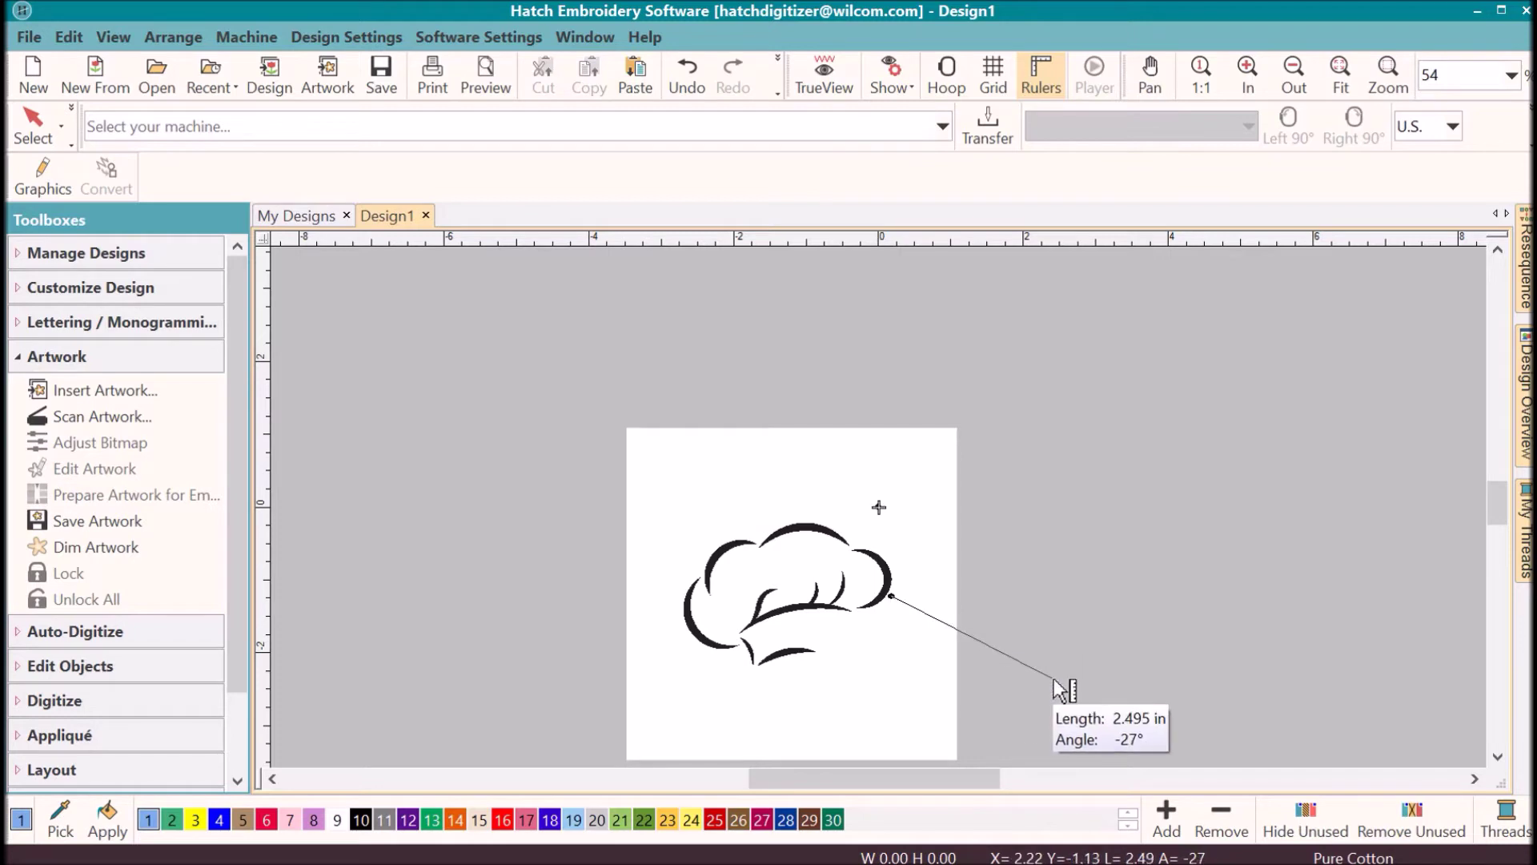
key(Escape)
key(Escape)
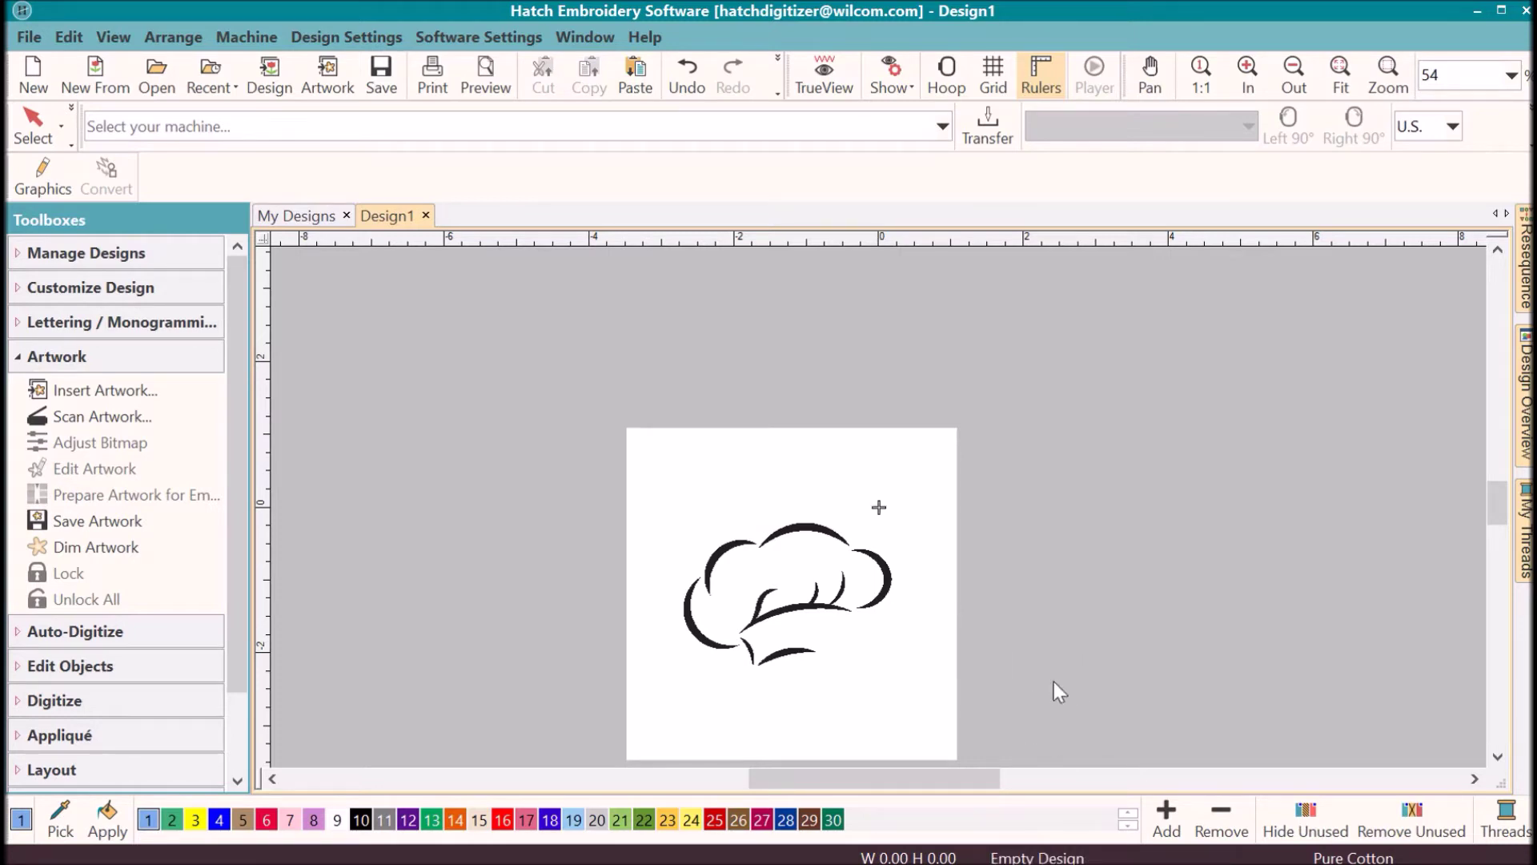
drag(871, 785, 859, 785)
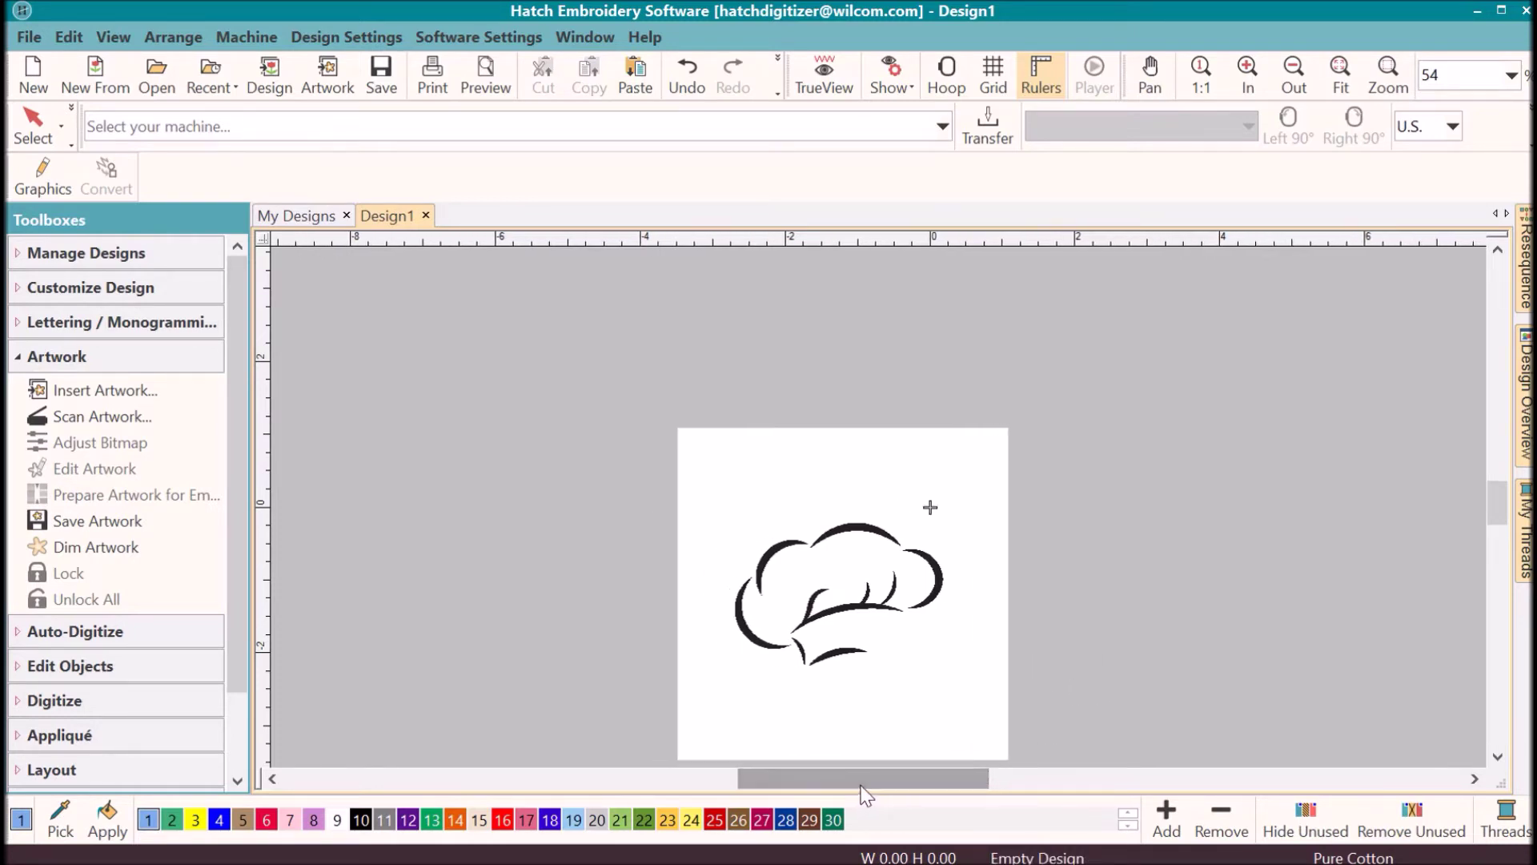
Drag the chef hat artwork until its centre snaps onto the hoop centre guides
click(852, 655)
drag(852, 656, 943, 574)
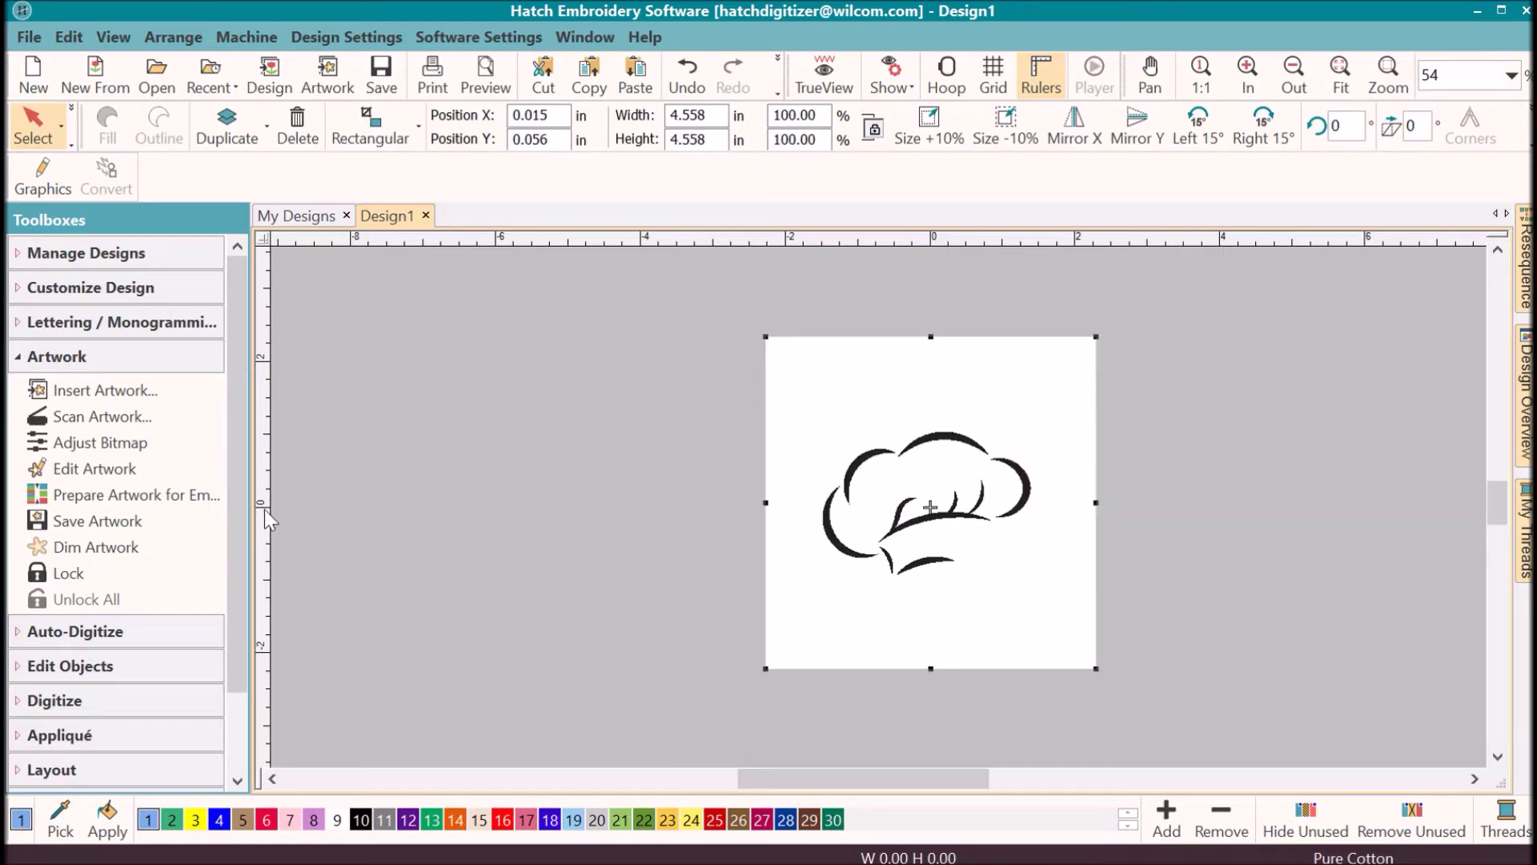
drag(953, 533, 1087, 512)
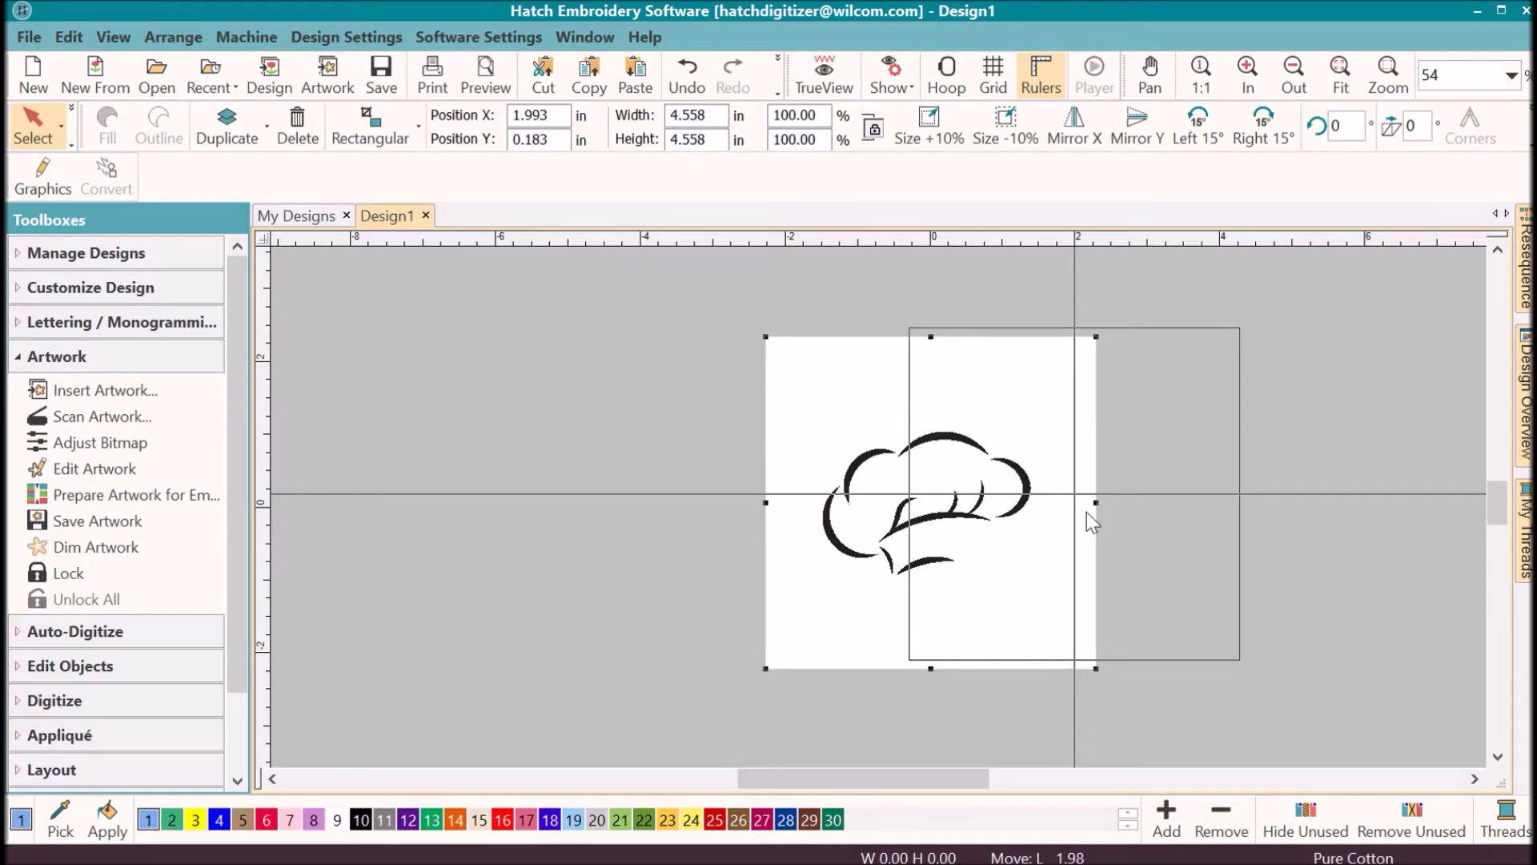
drag(1087, 513, 943, 509)
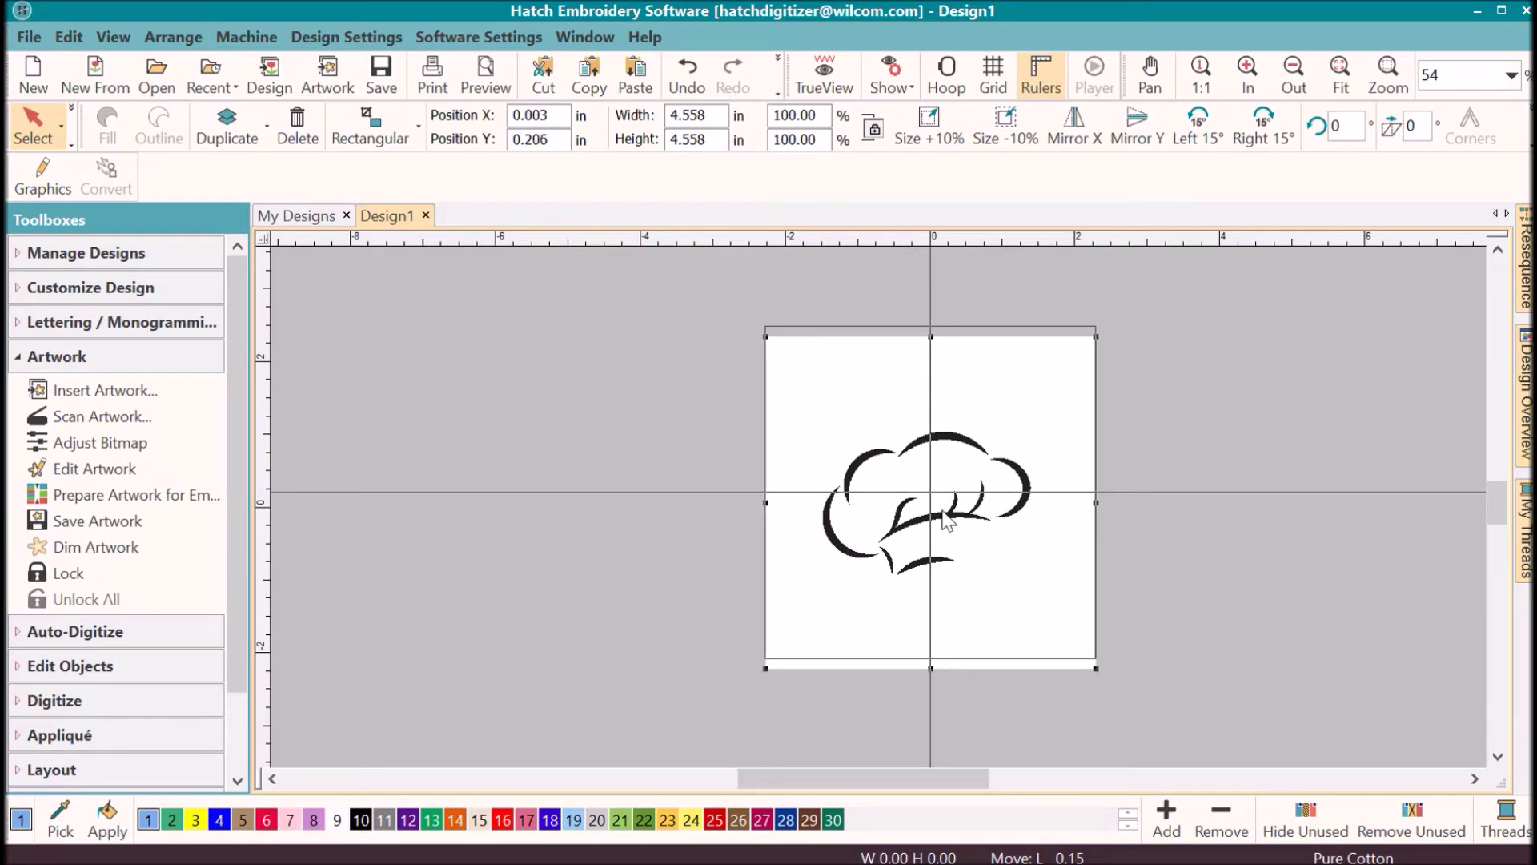
drag(943, 512, 944, 525)
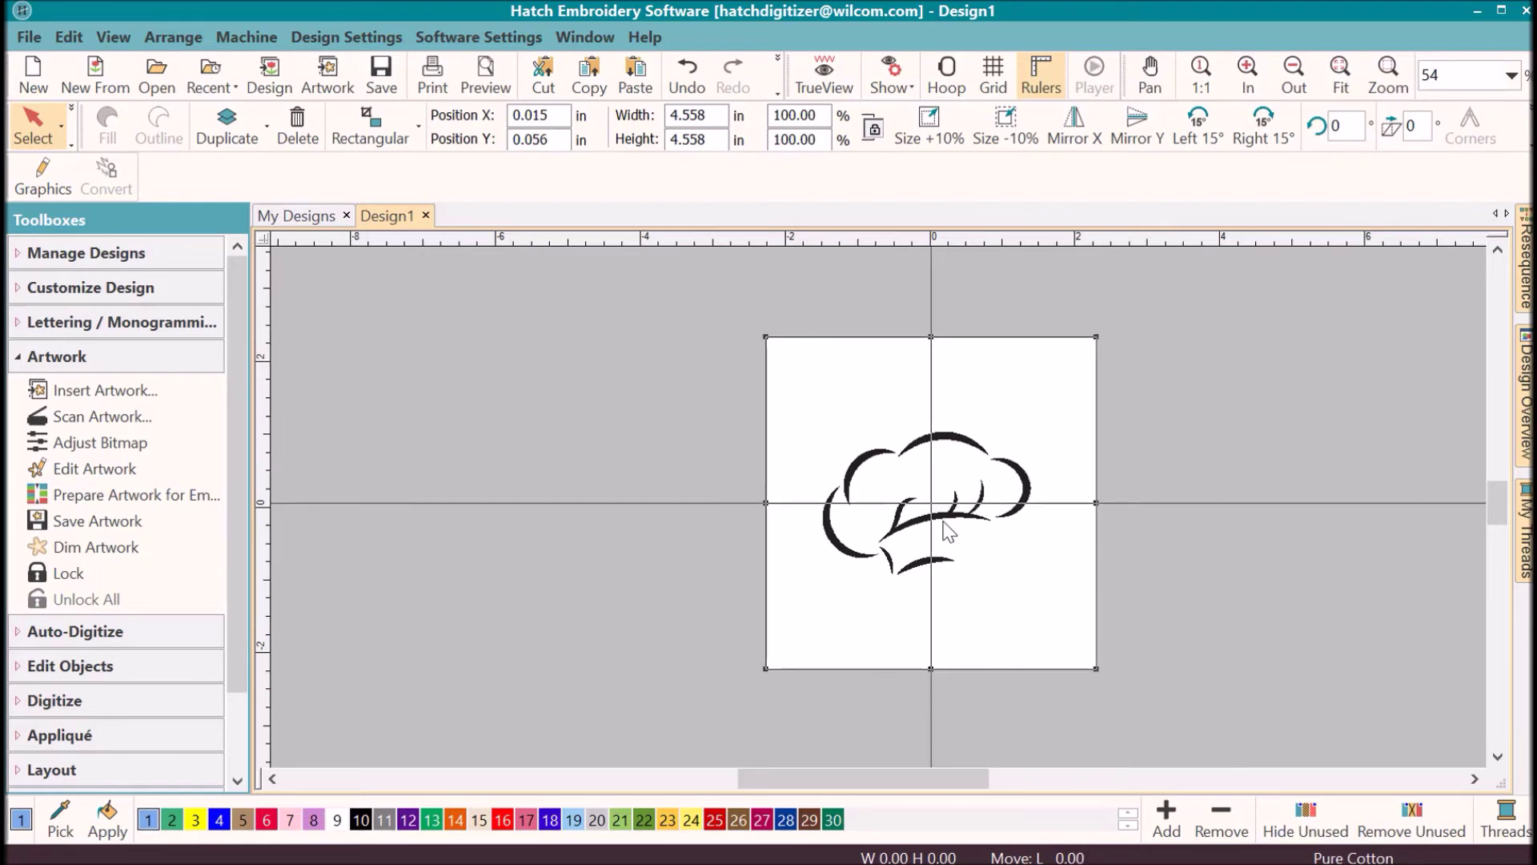
drag(944, 524, 947, 526)
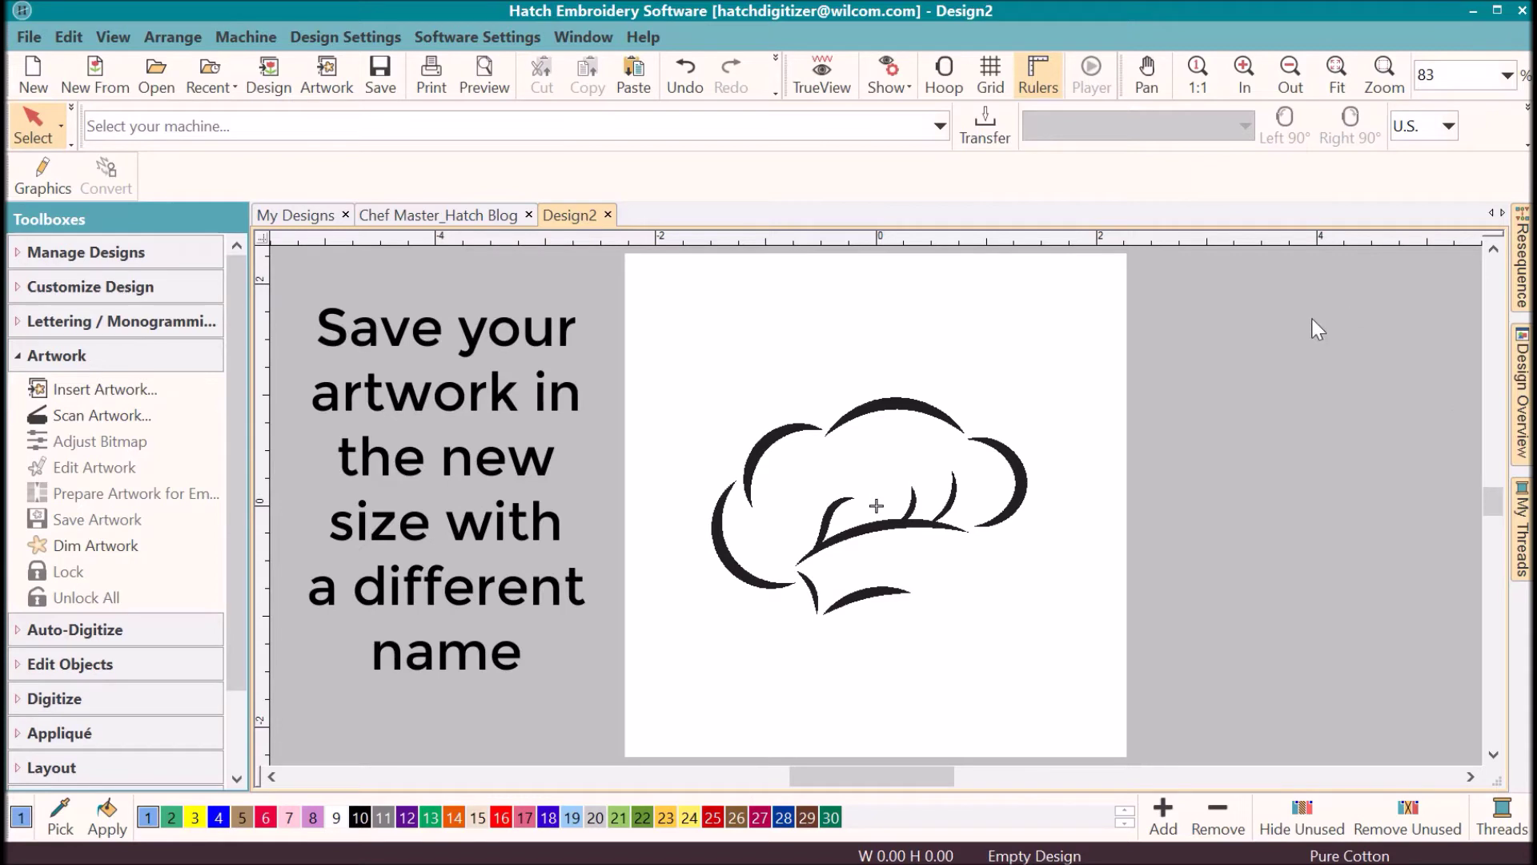
Save the selected artwork as bitmap 'Chef Master_Hatch Blog sm.PNG' in the Hatch Blog folder
click(1011, 329)
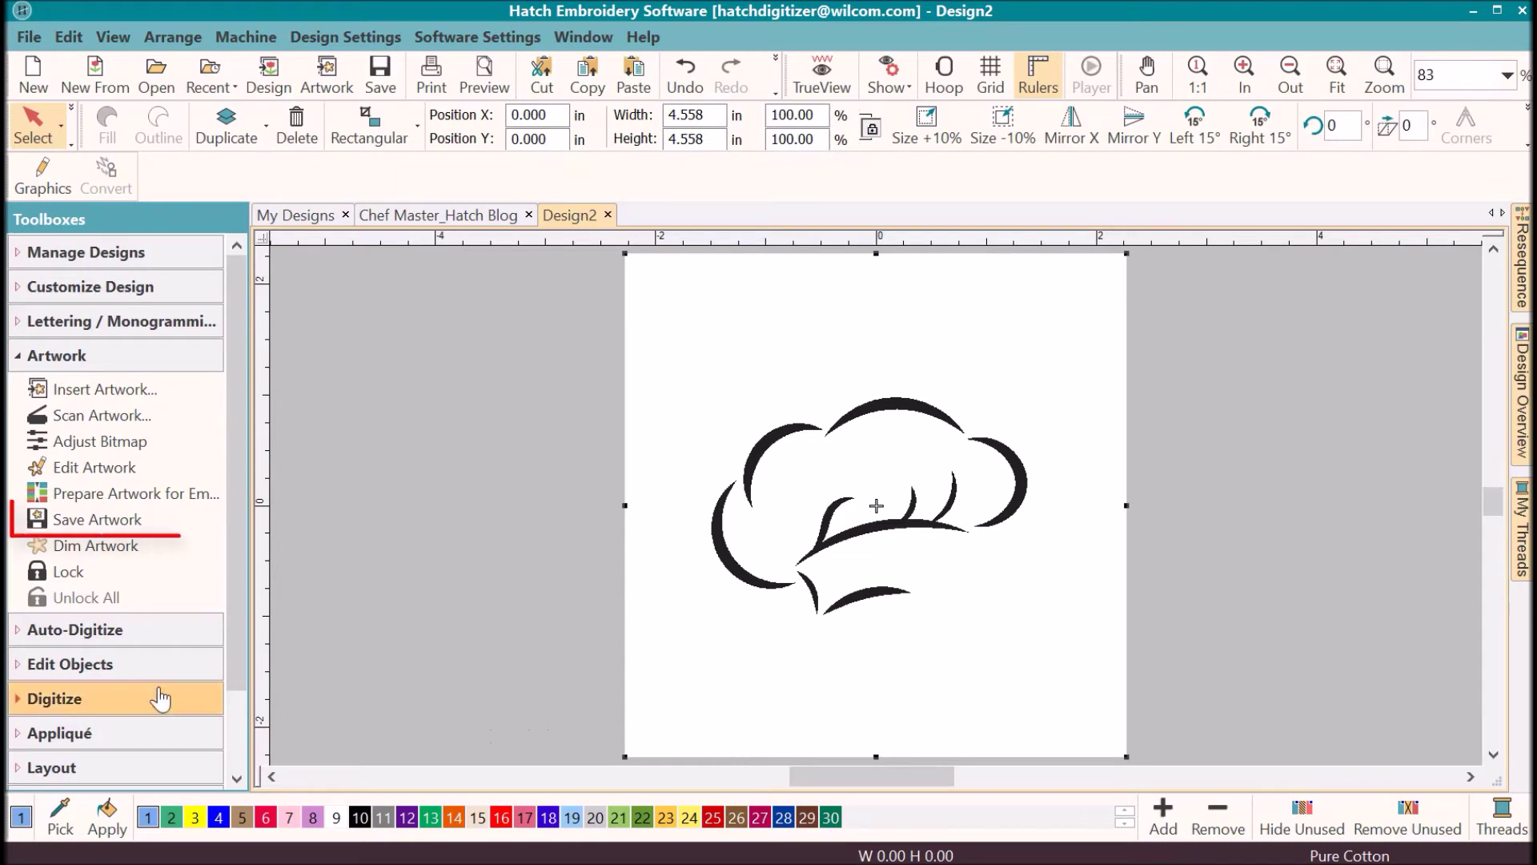
click(88, 526)
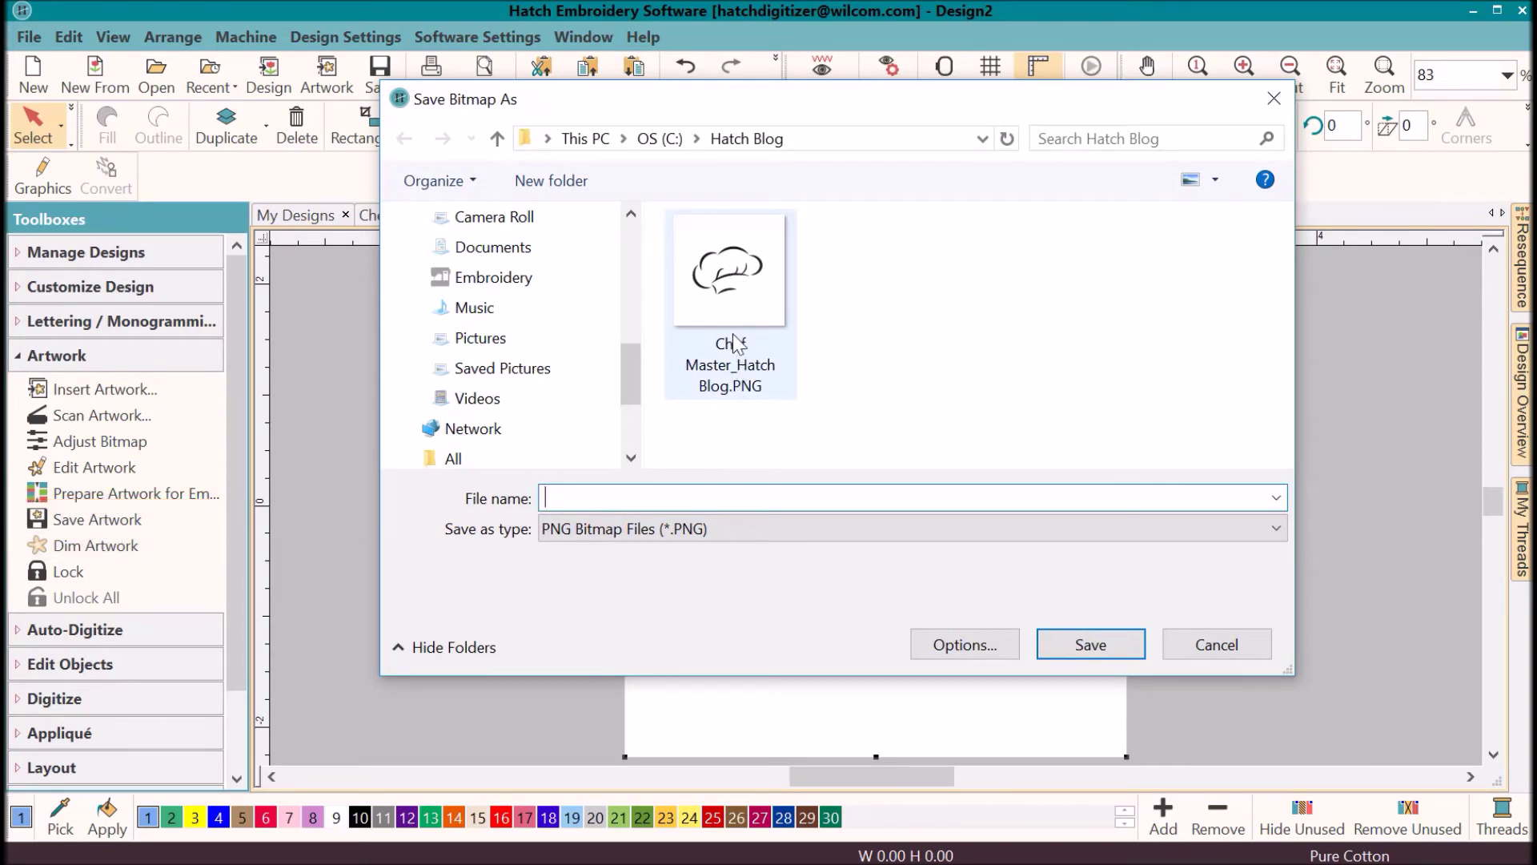
click(734, 358)
click(704, 497)
triple_click(704, 500)
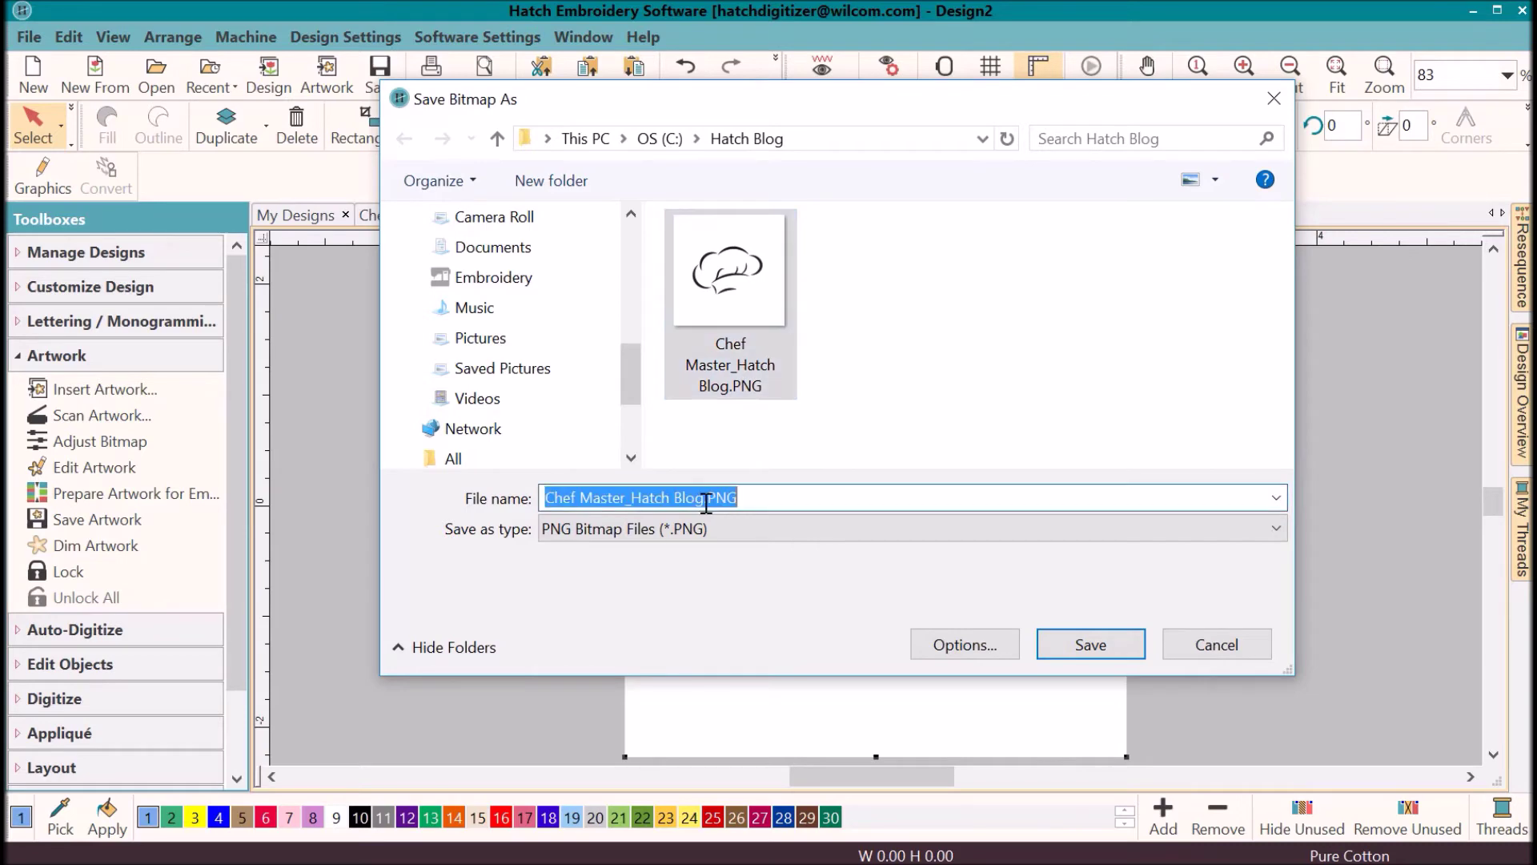
click(705, 500)
text(sm)
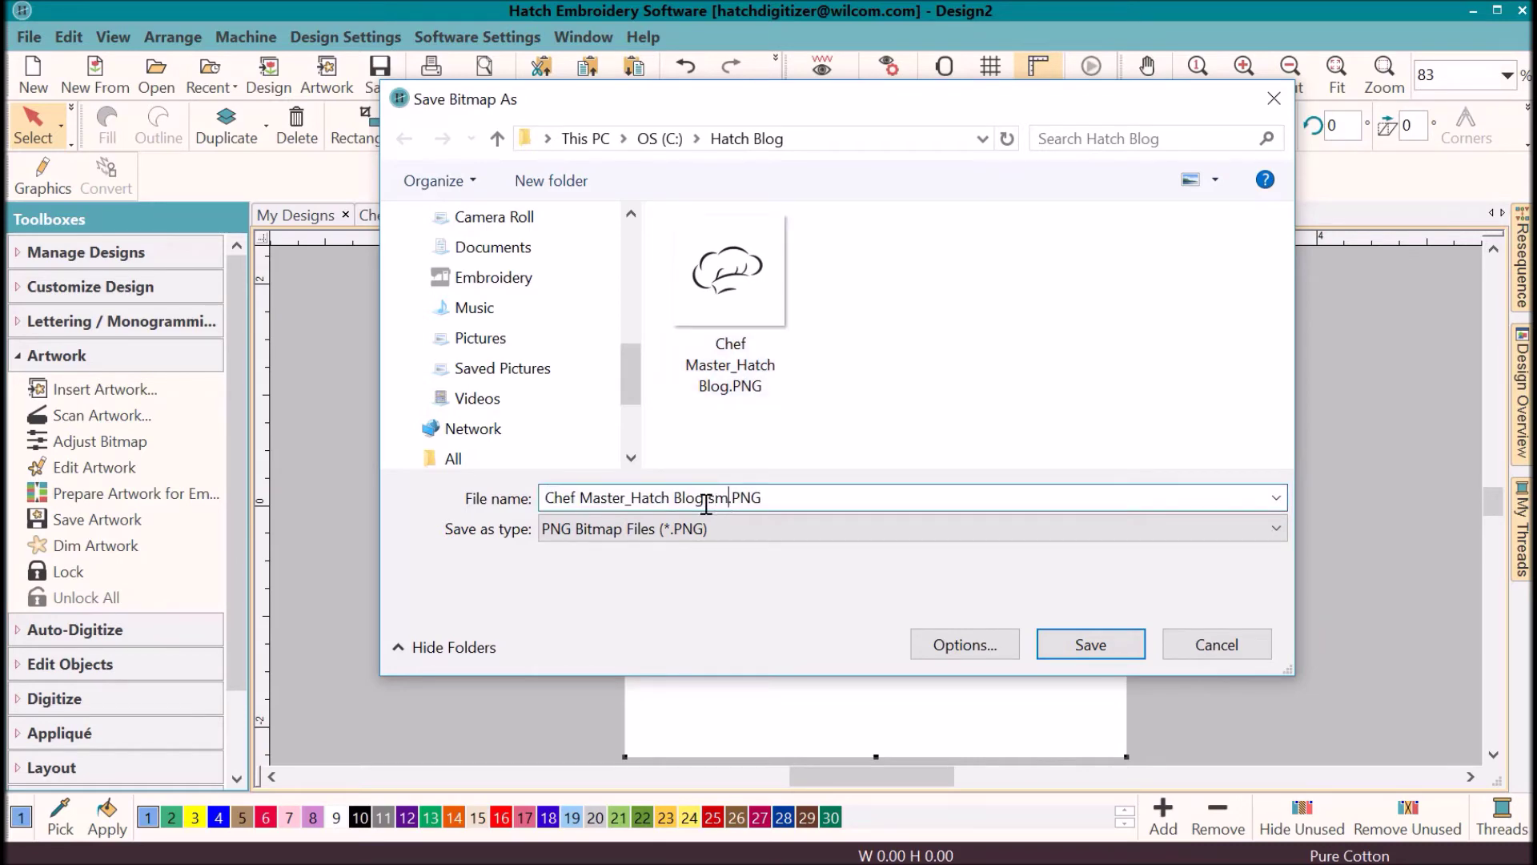
click(1085, 643)
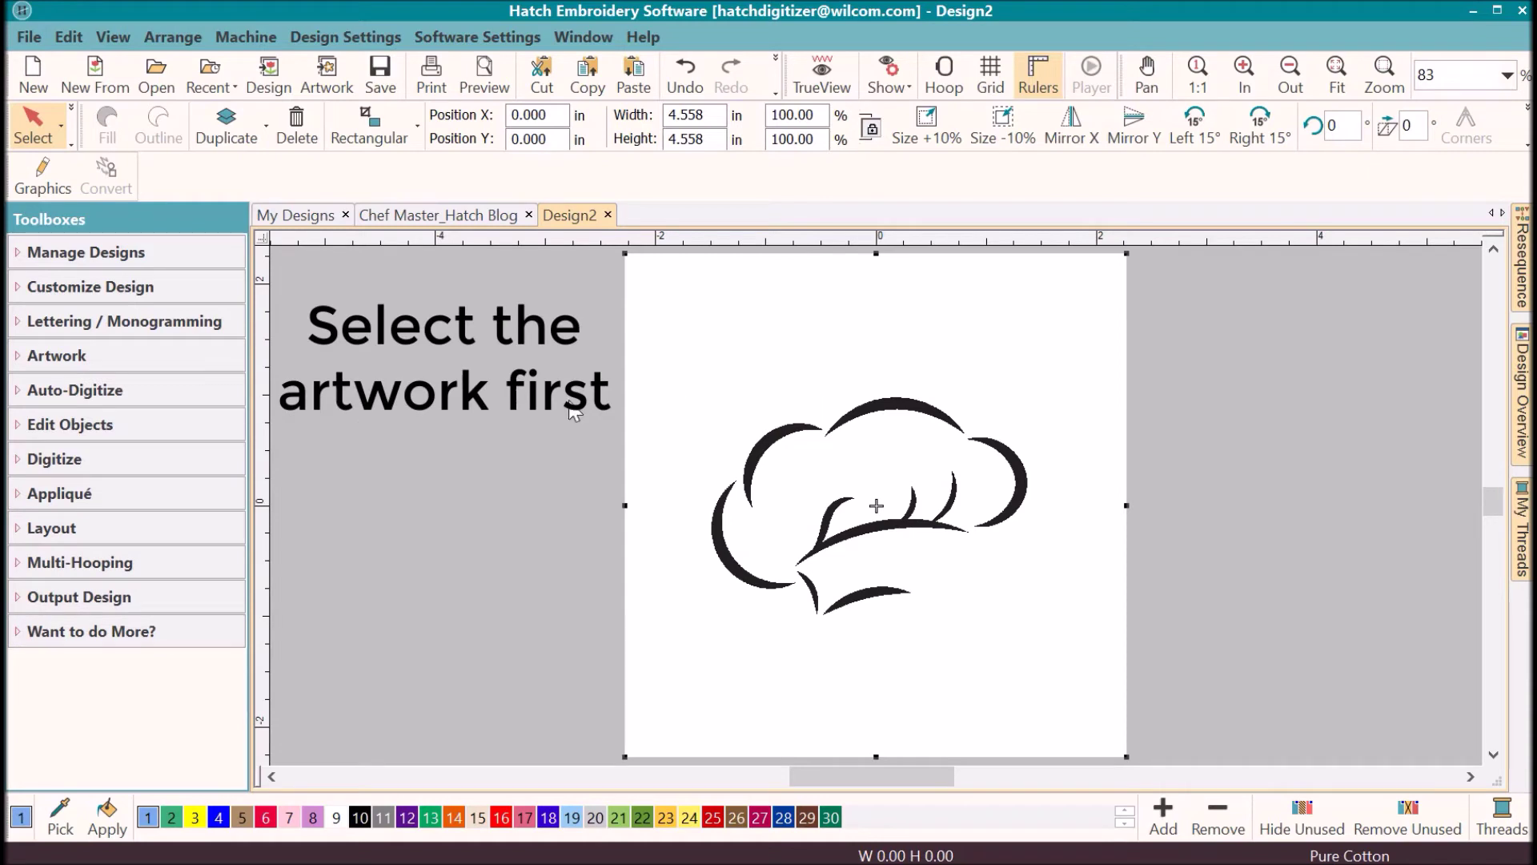
click(110, 399)
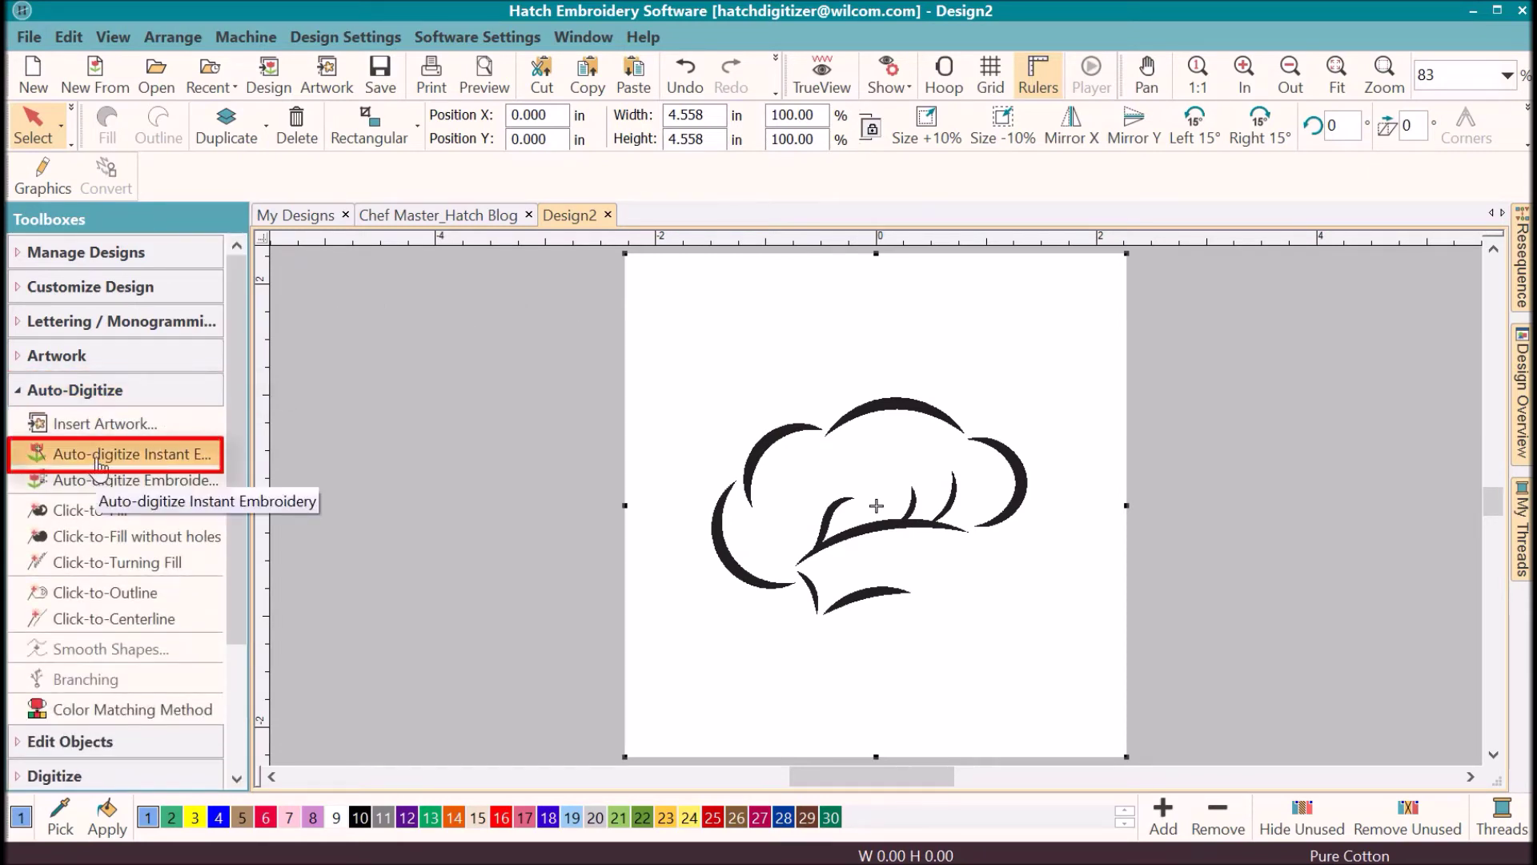
Auto-digitize the hat with Instant Embroidery, turn on TrueView, and hide the artwork backdrop
click(97, 461)
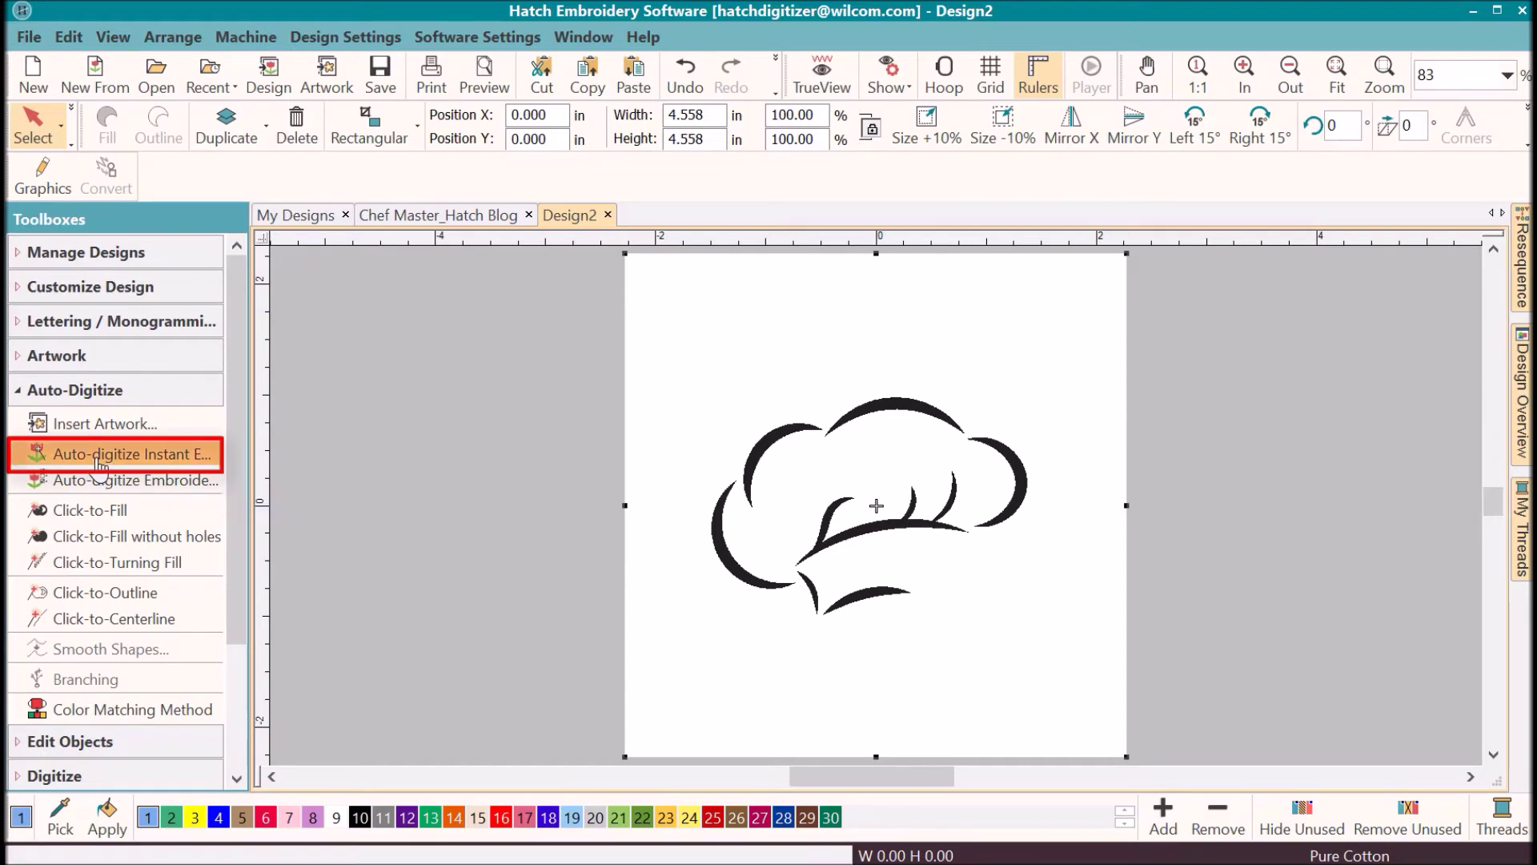
key(t)
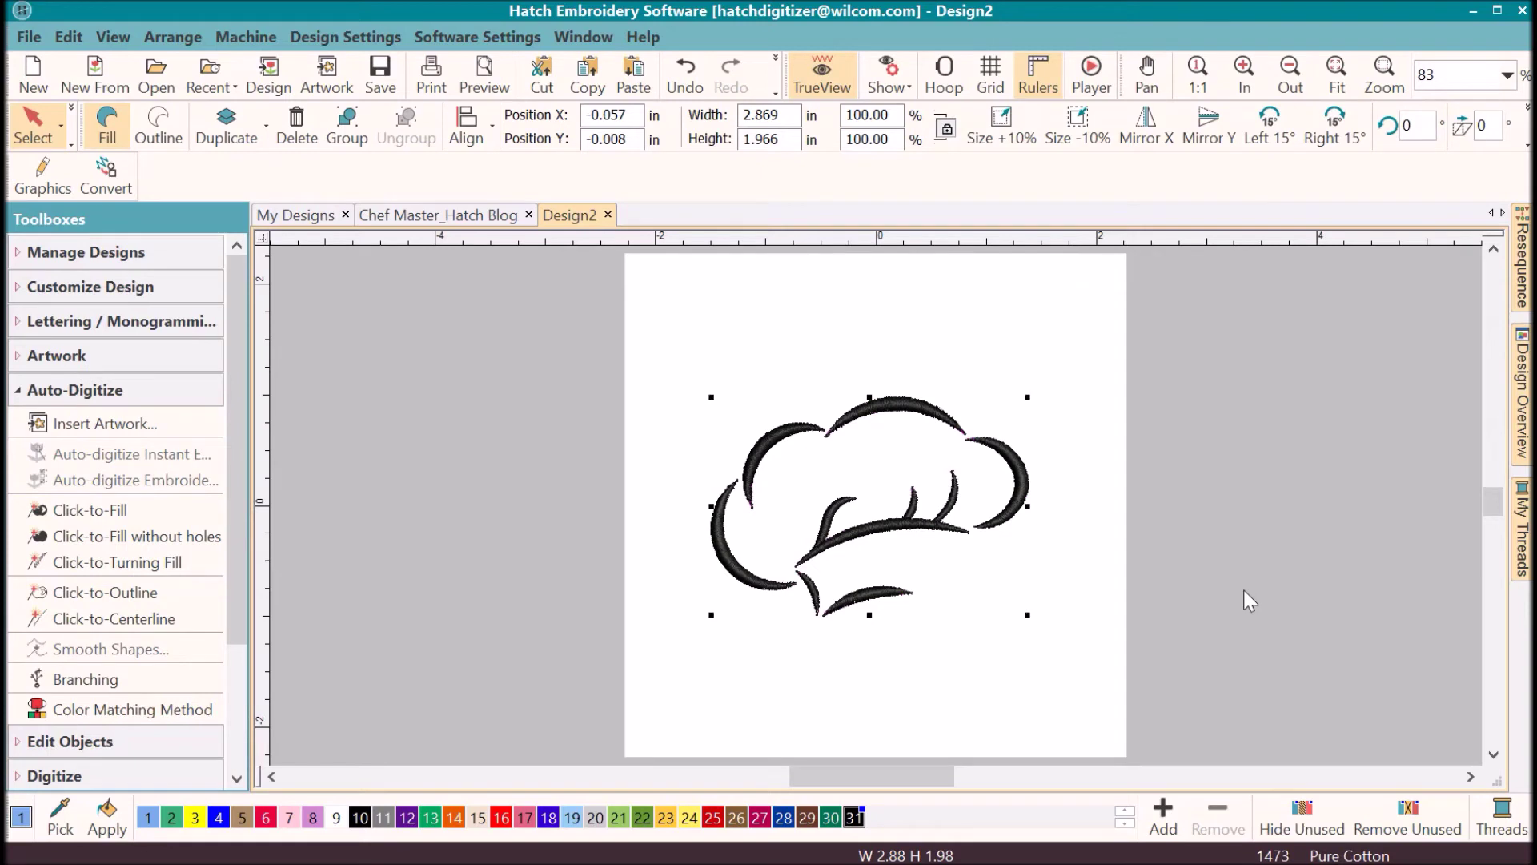
key(d)
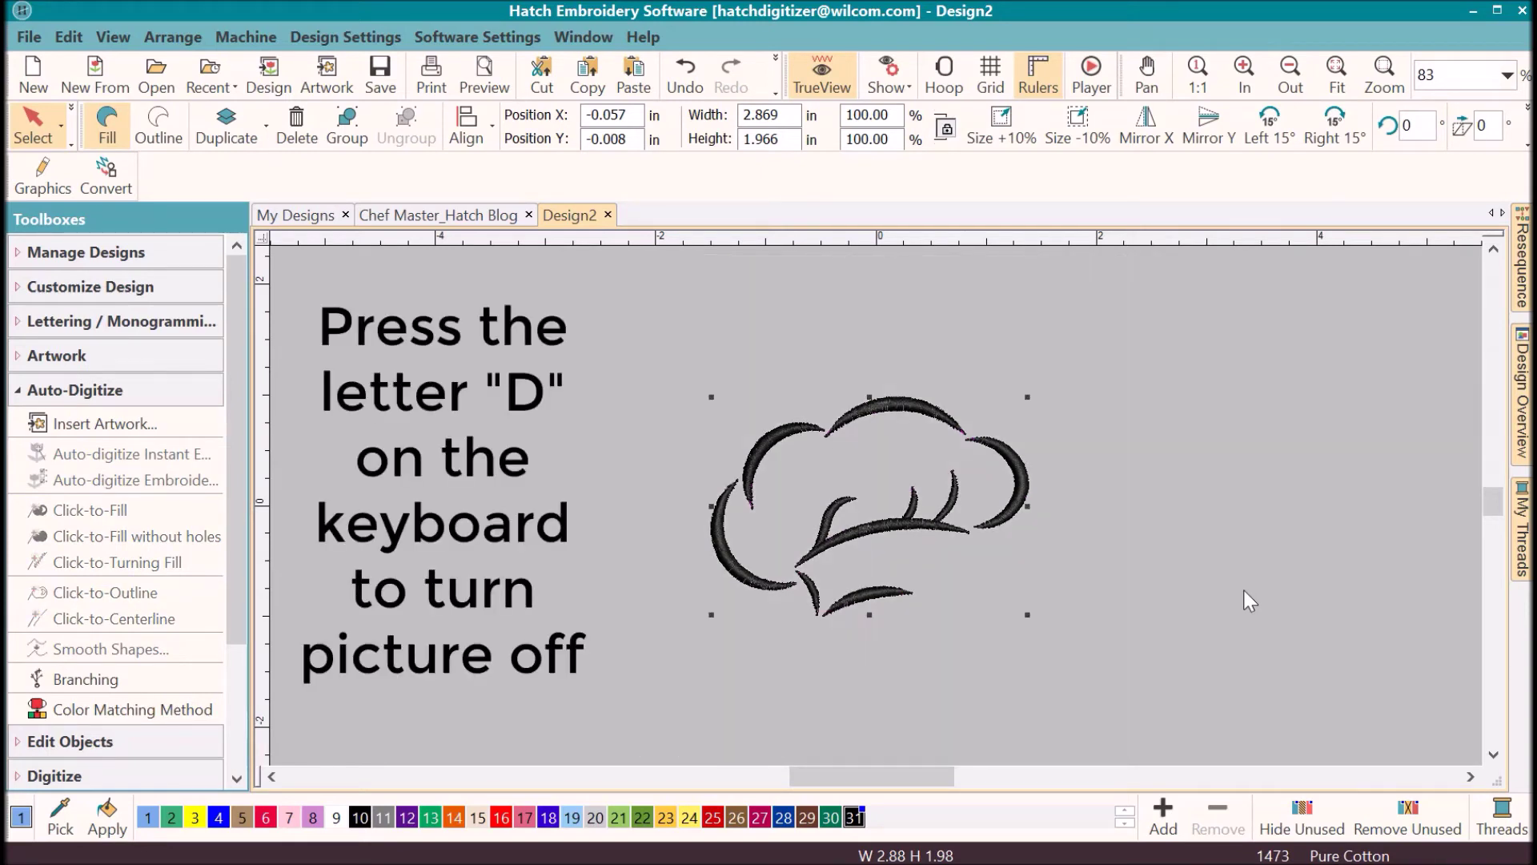
key(d)
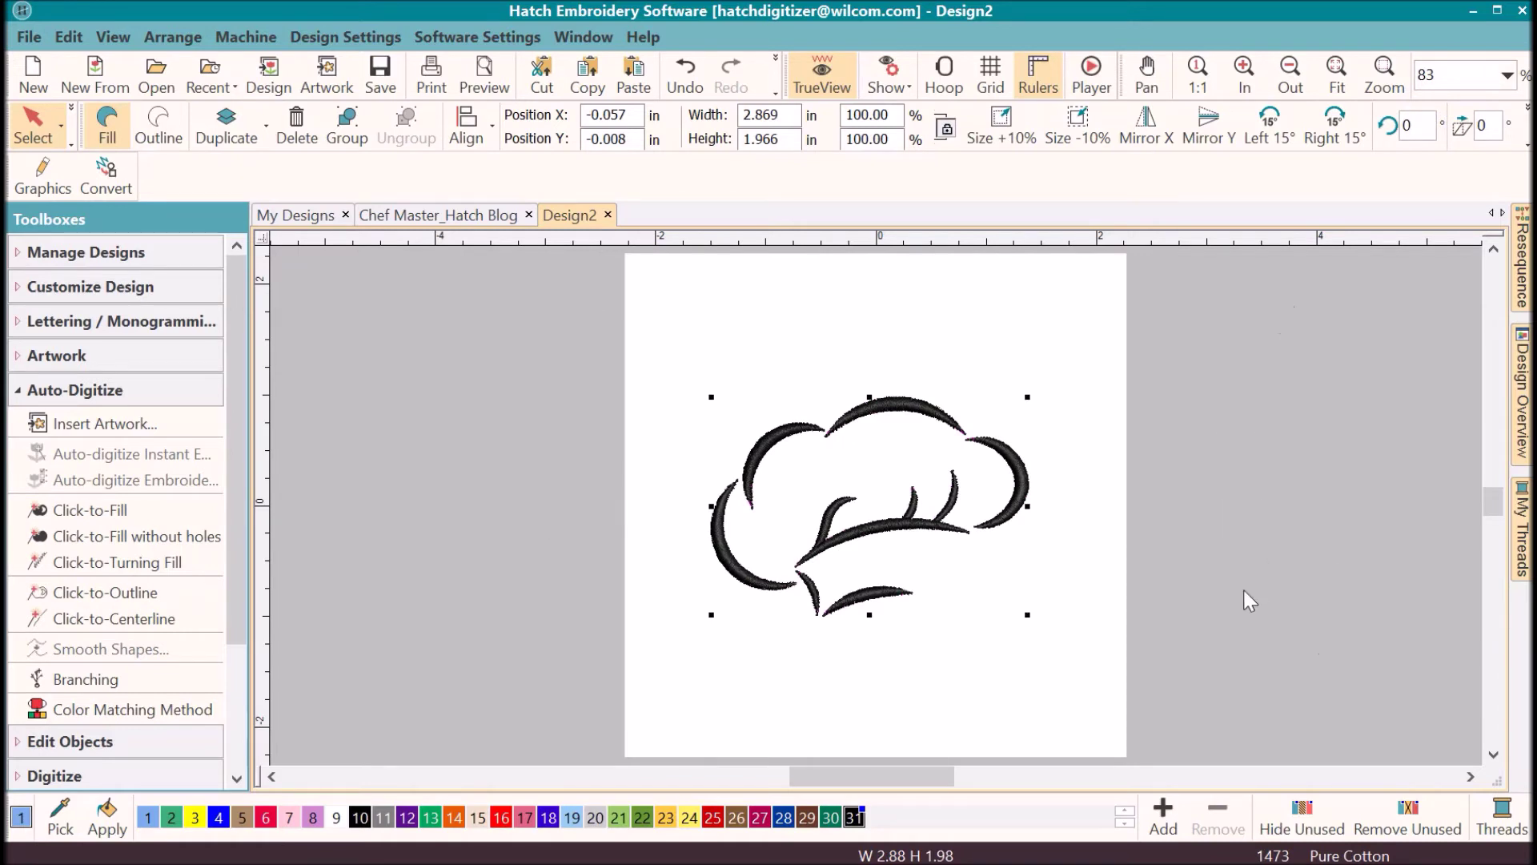
key(d)
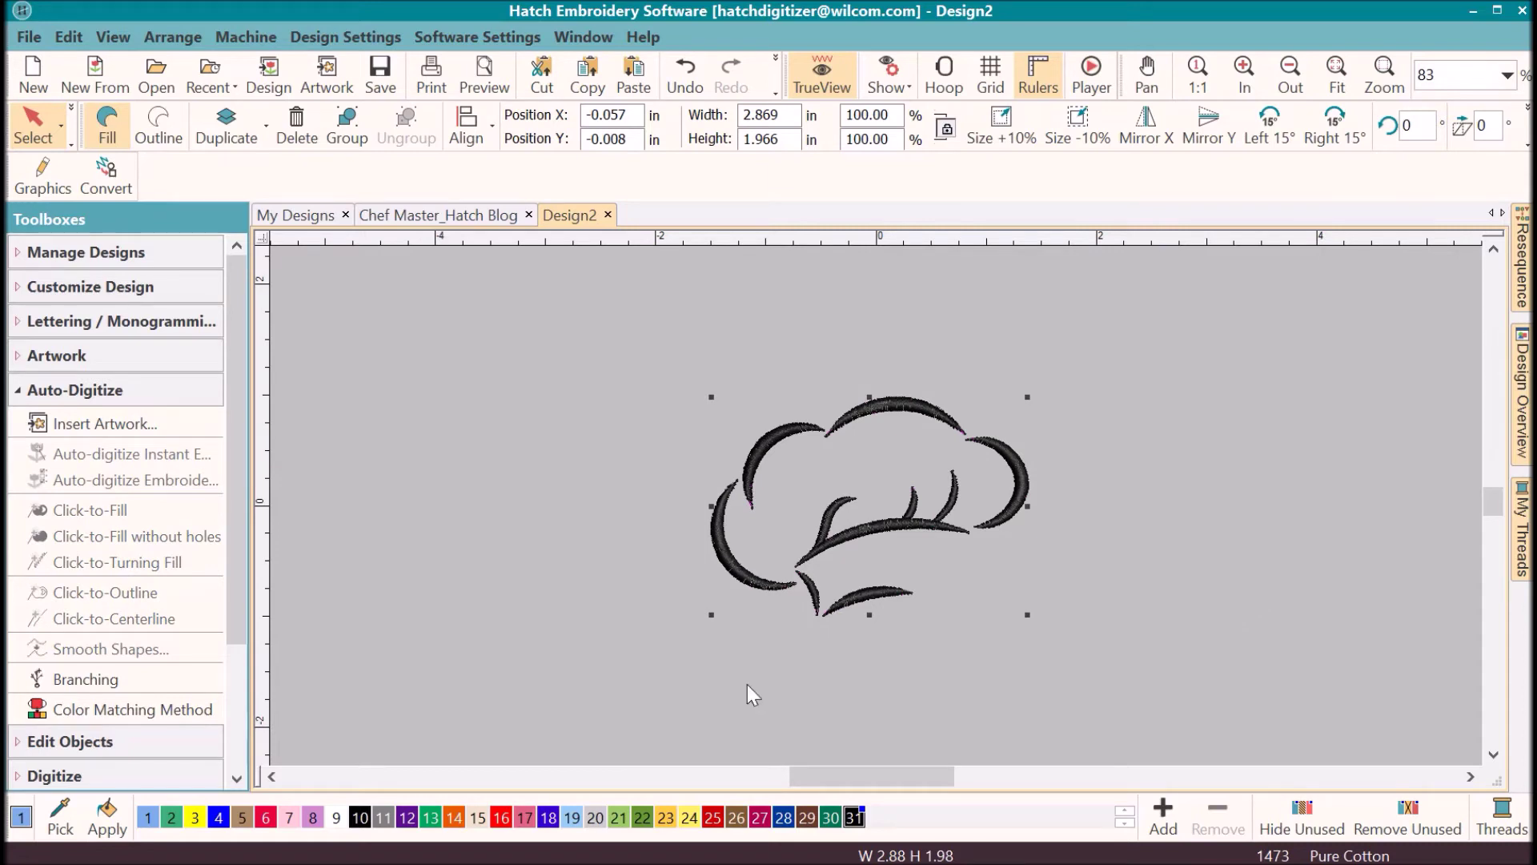
Add two-line embroidery lettering 'Chef' / 'Master' beside the hat
click(120, 324)
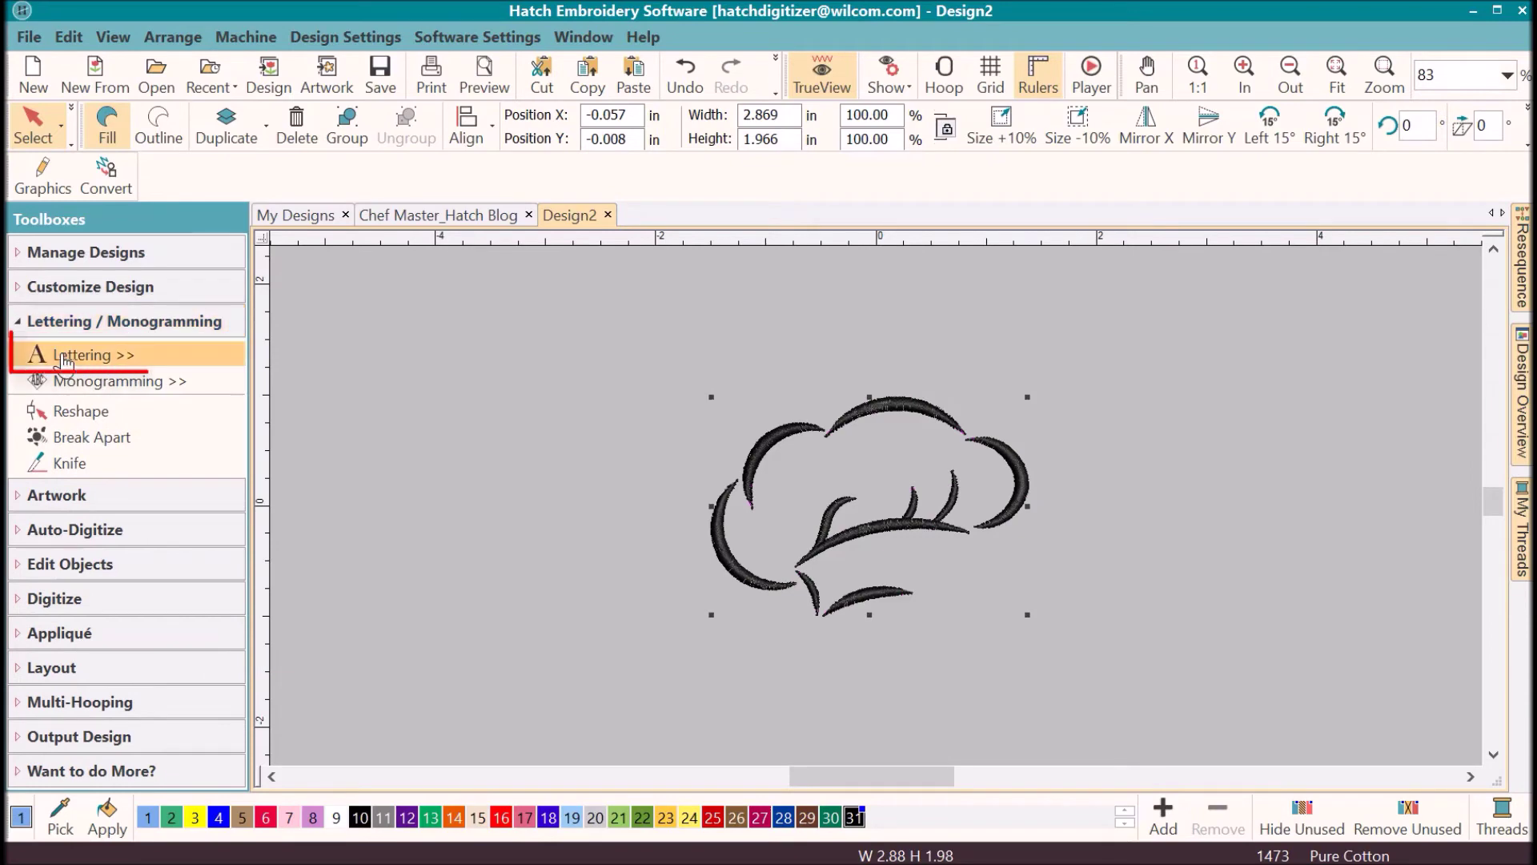
click(64, 359)
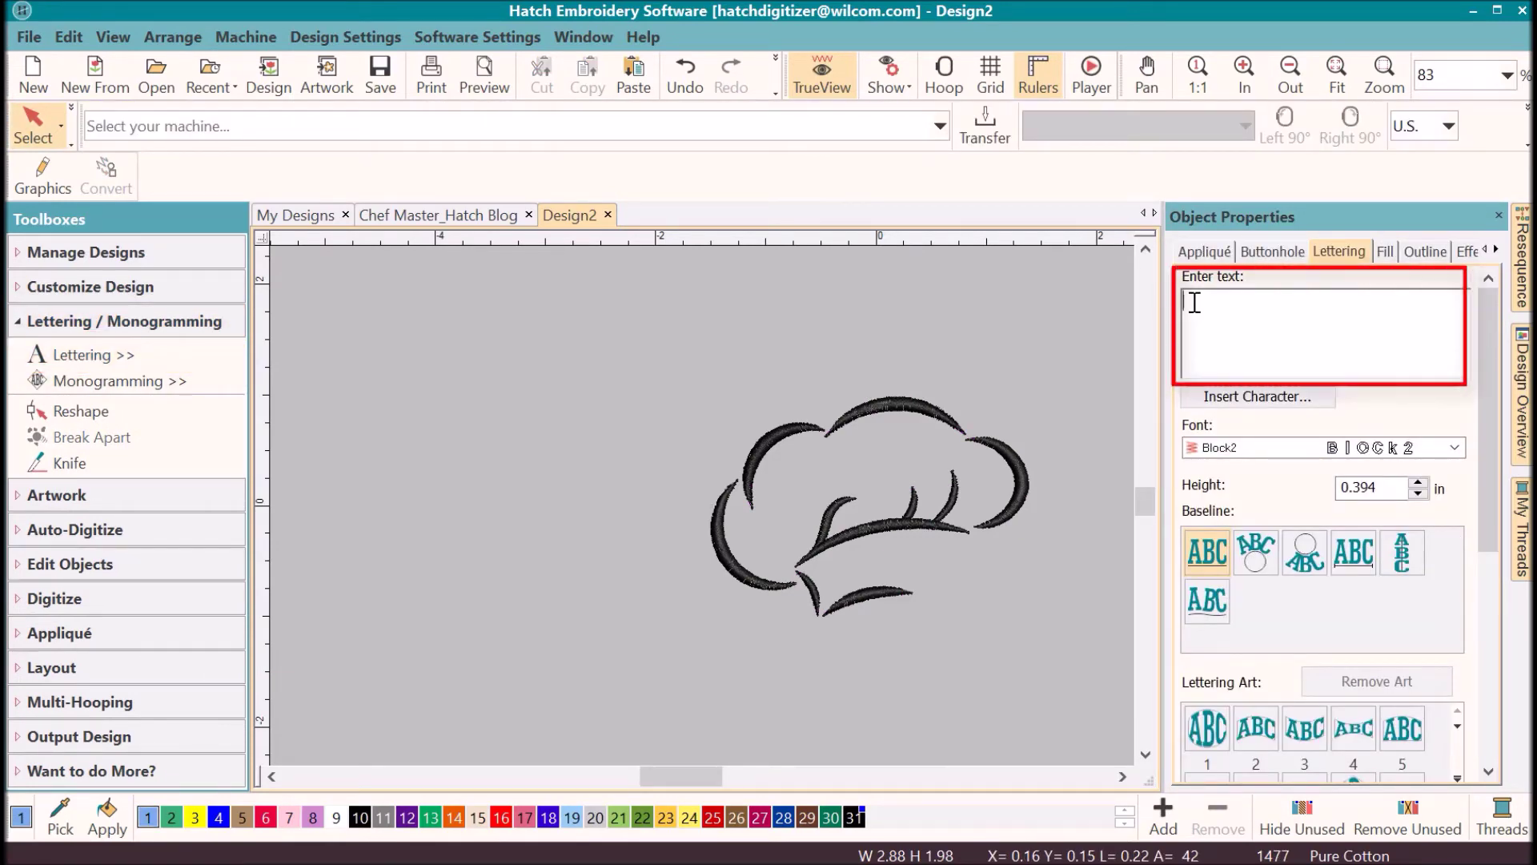
text(Chef)
key(Return)
text(Master)
click(617, 517)
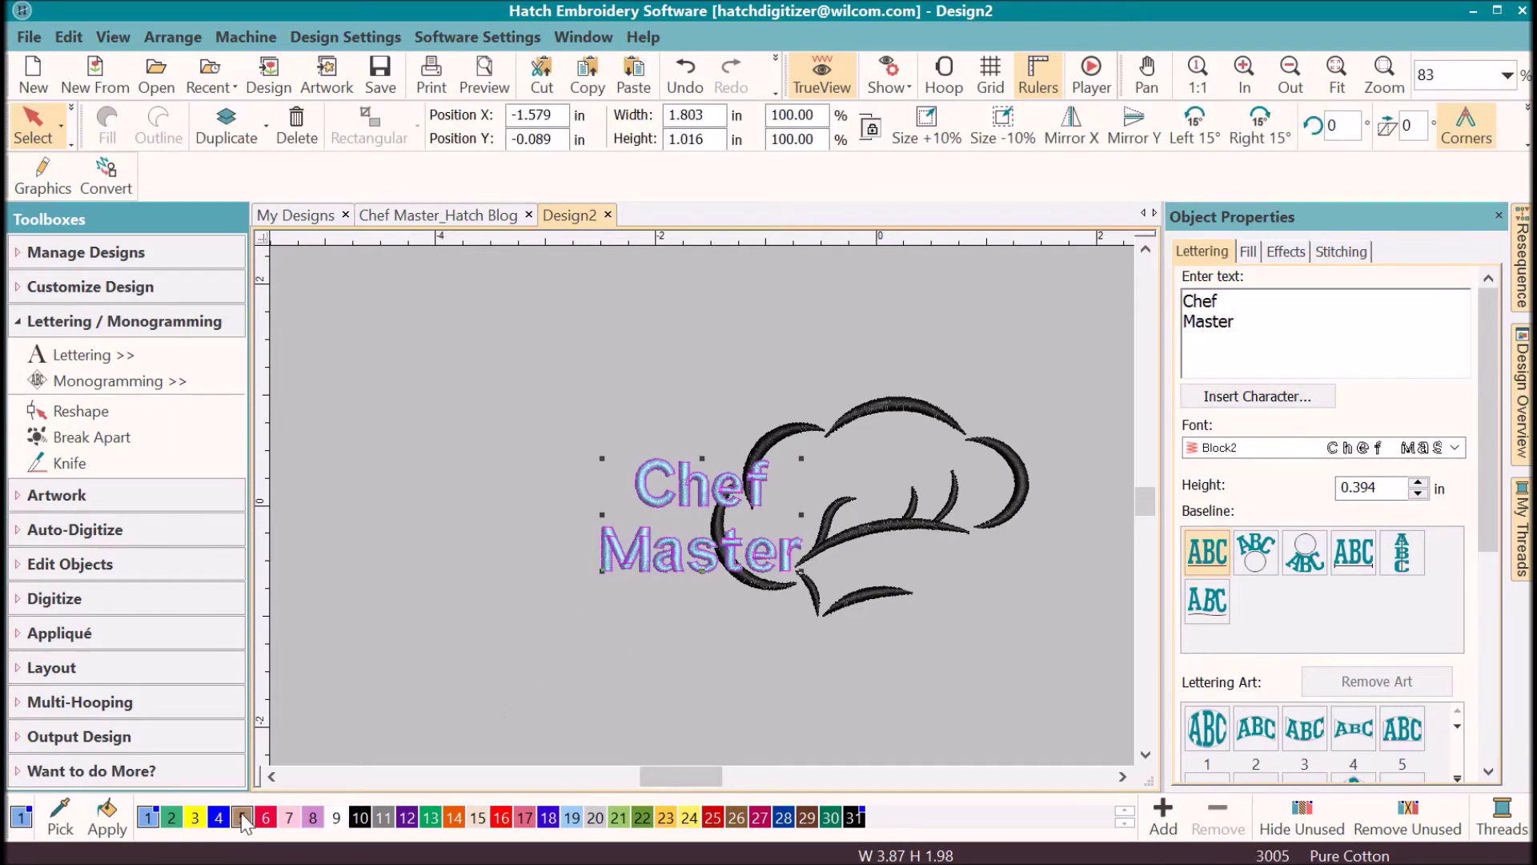
Colour the lettering red with swatch 6 and move it to the hat's lower right
click(264, 817)
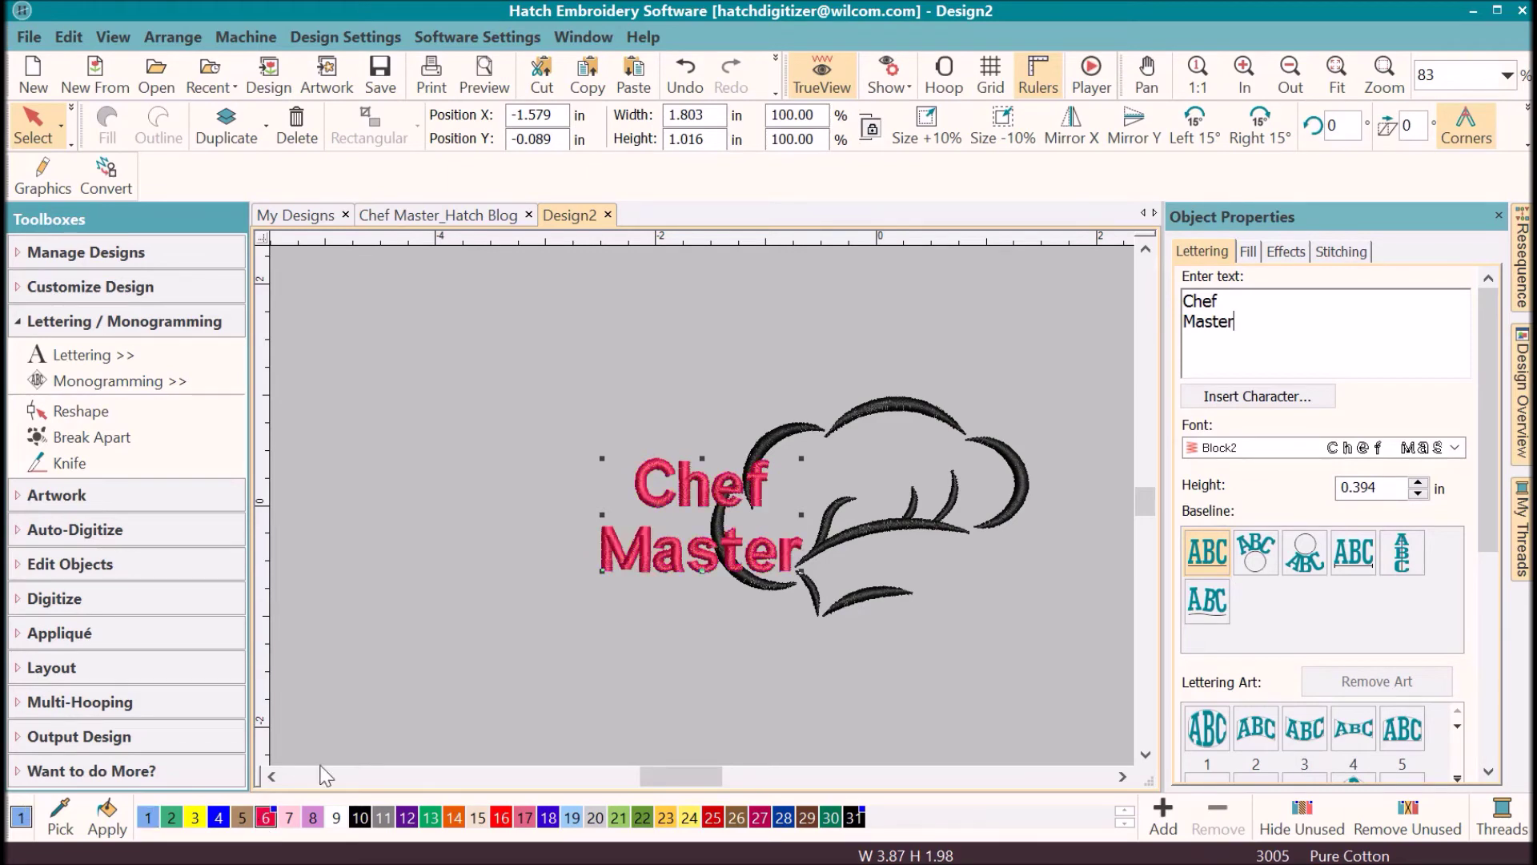
drag(634, 556, 898, 623)
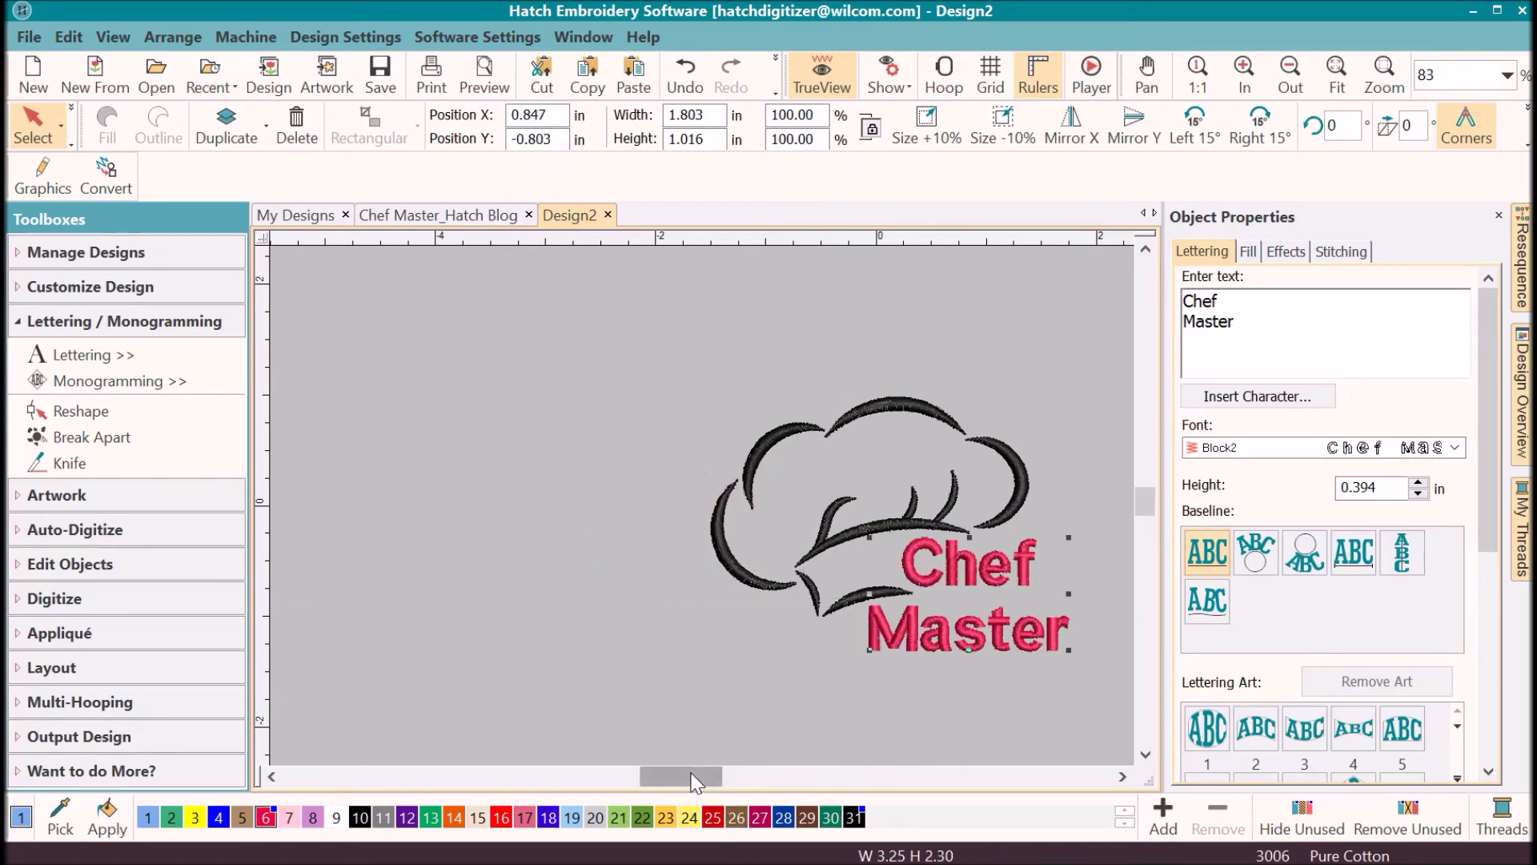
drag(693, 776, 762, 770)
click(1027, 581)
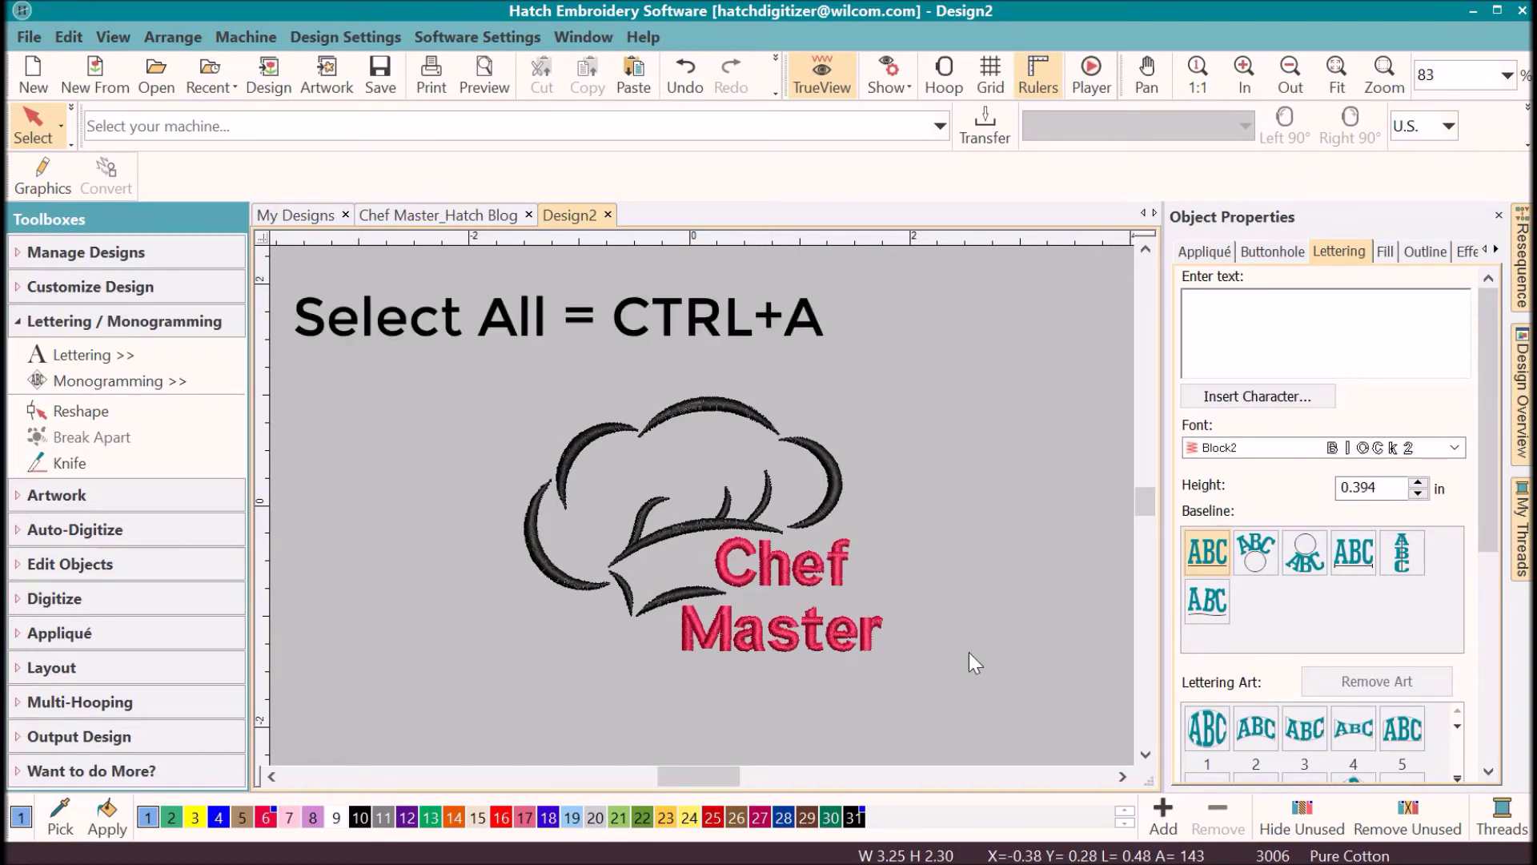
Select all and enlarge the design 10% four times to 4.312 × 3.044 in
key(ctrl+a)
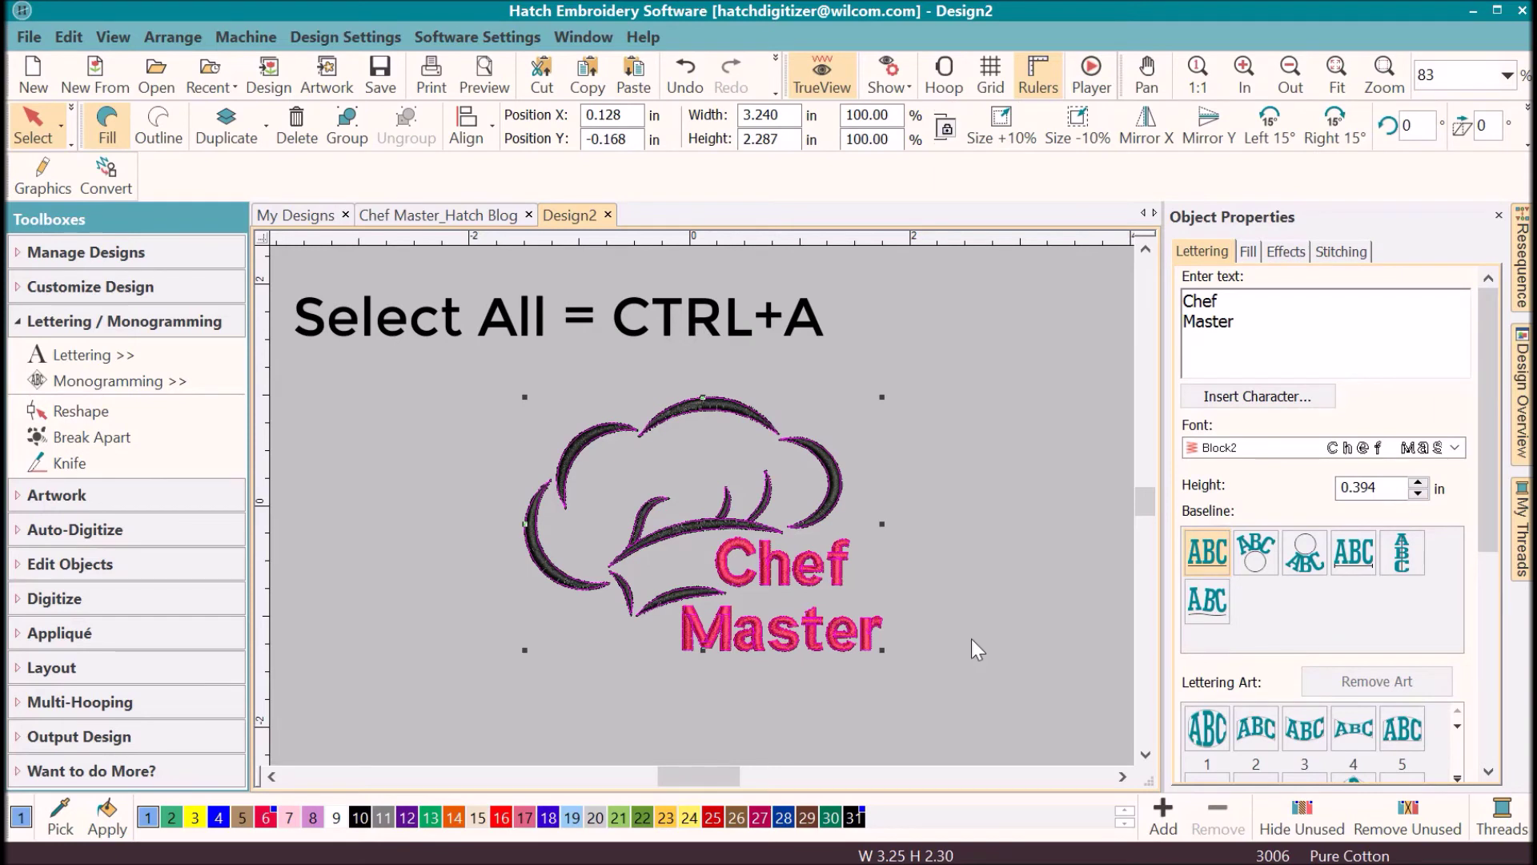
click(1002, 120)
click(1004, 122)
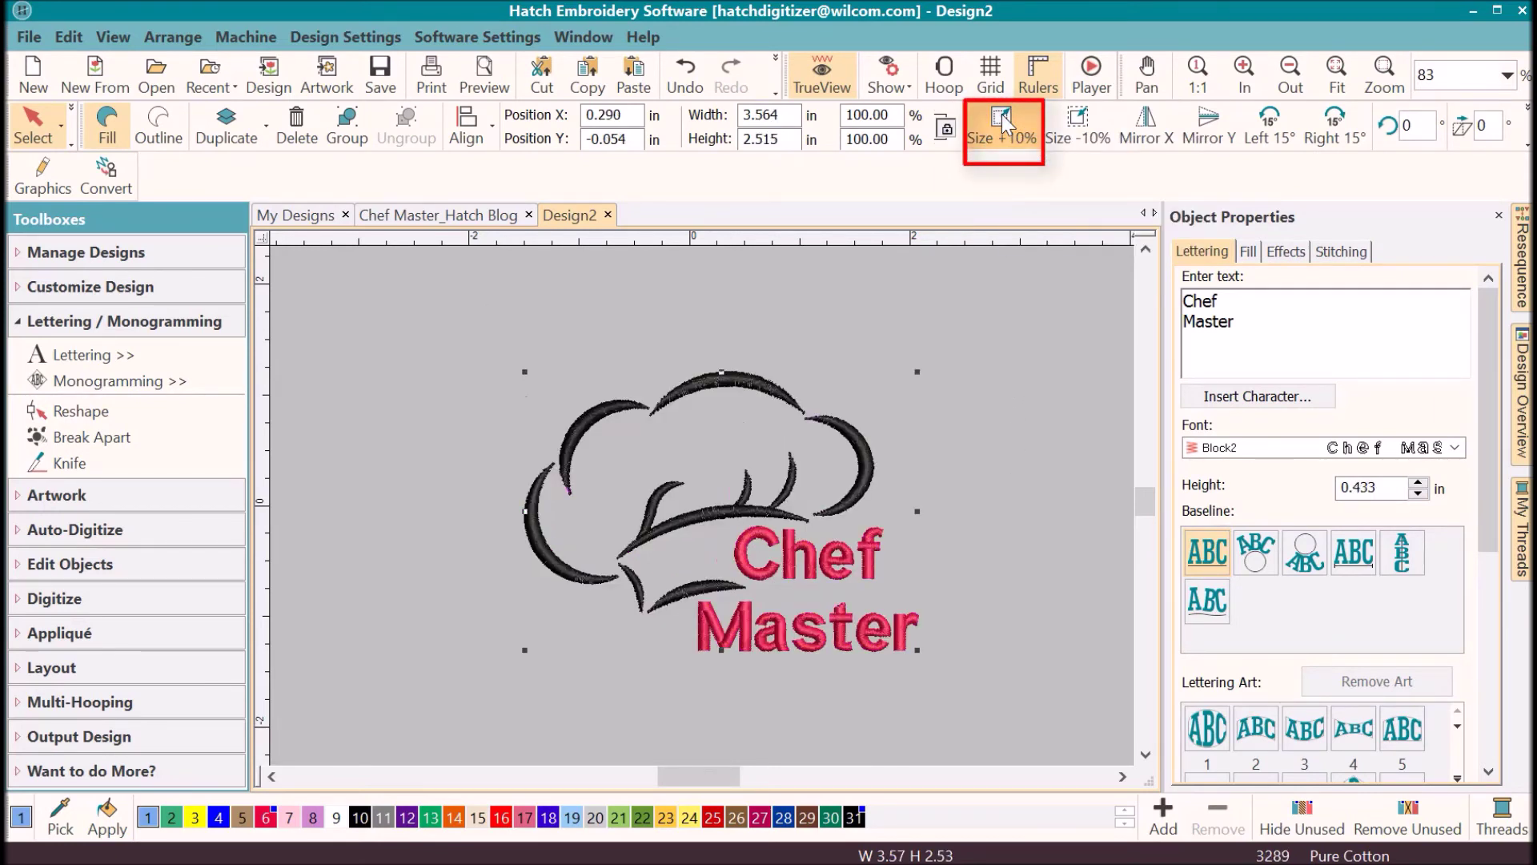
click(1002, 113)
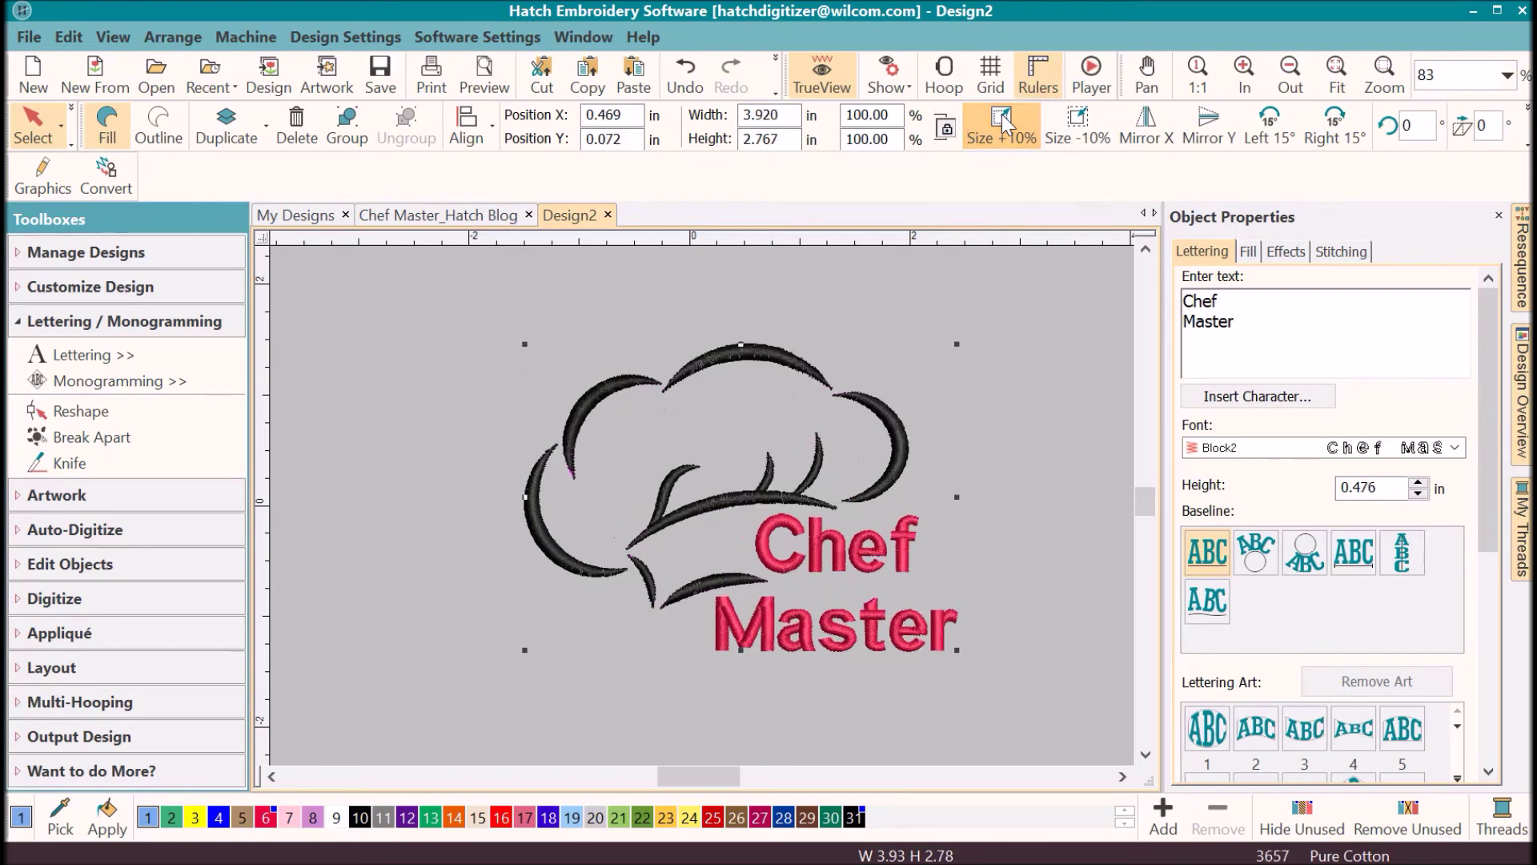
click(1001, 114)
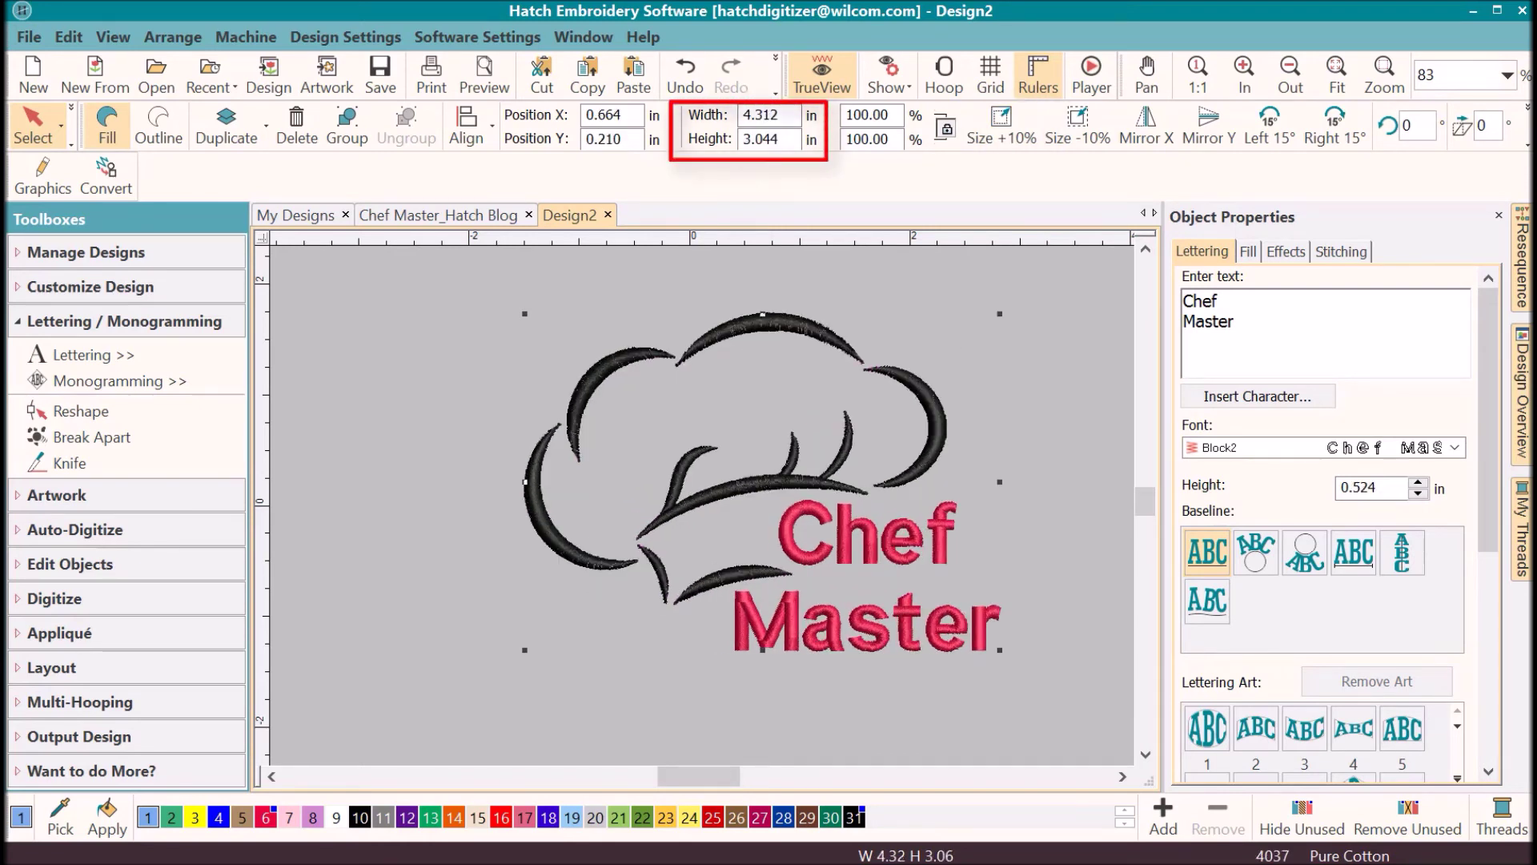
click(973, 677)
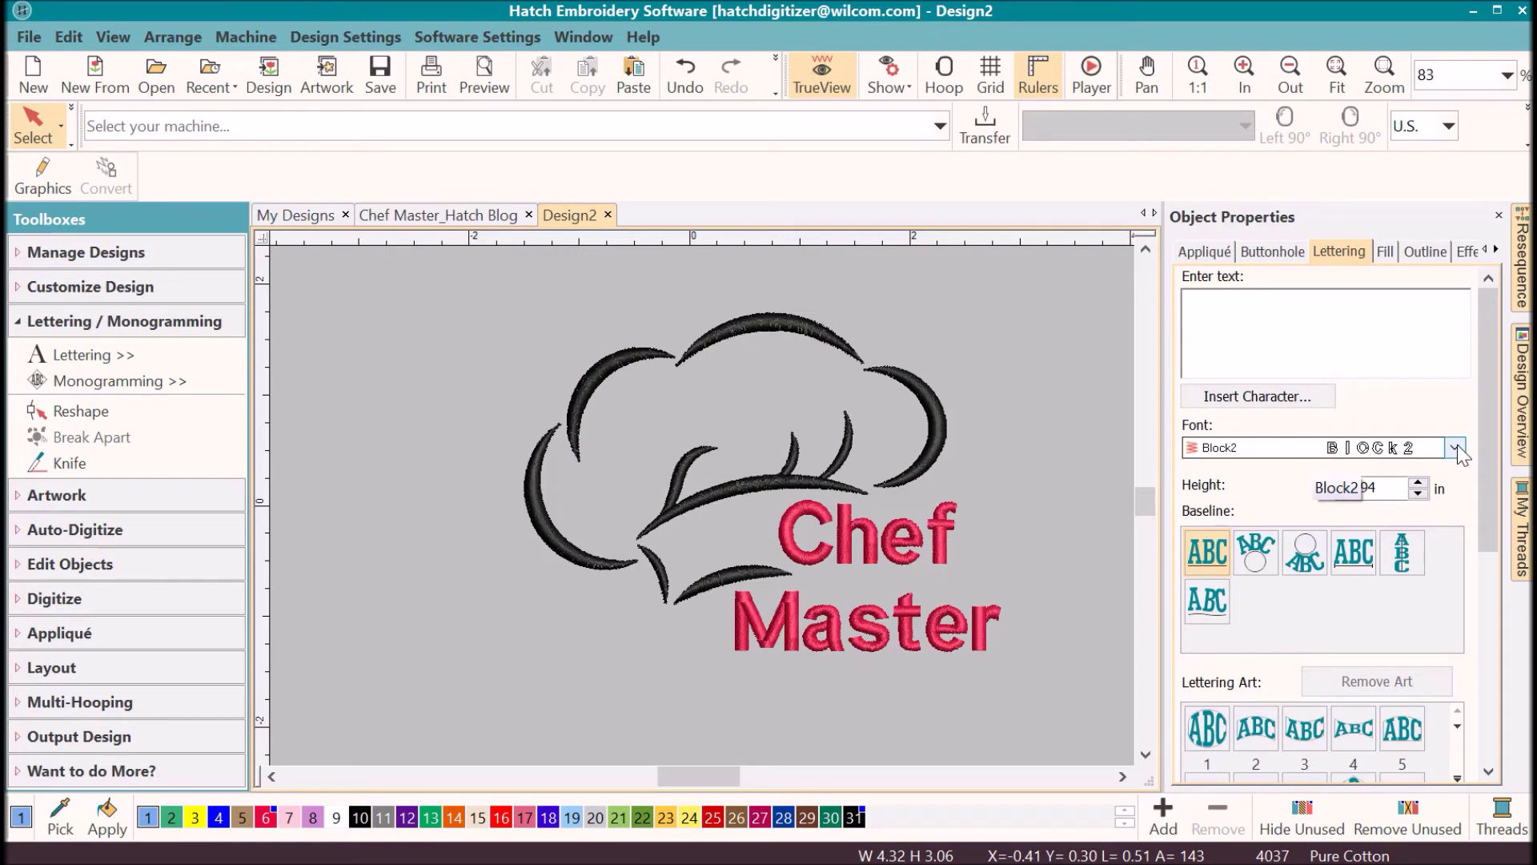
drag(1489, 454, 1491, 573)
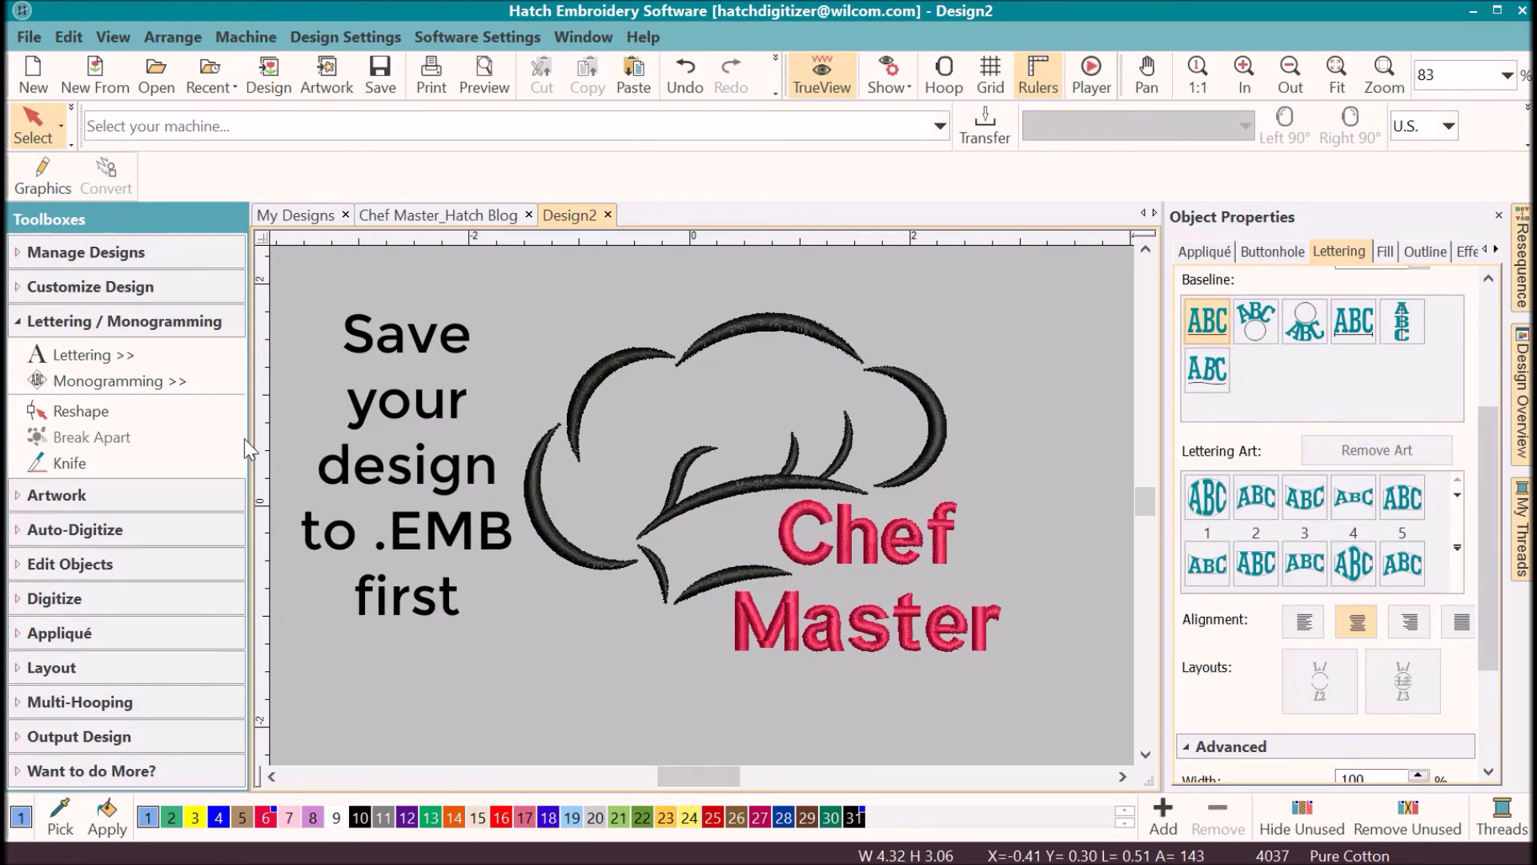
Save the design as ChefMaster_Hatch.EMB, replacing the Design2 file name
click(122, 743)
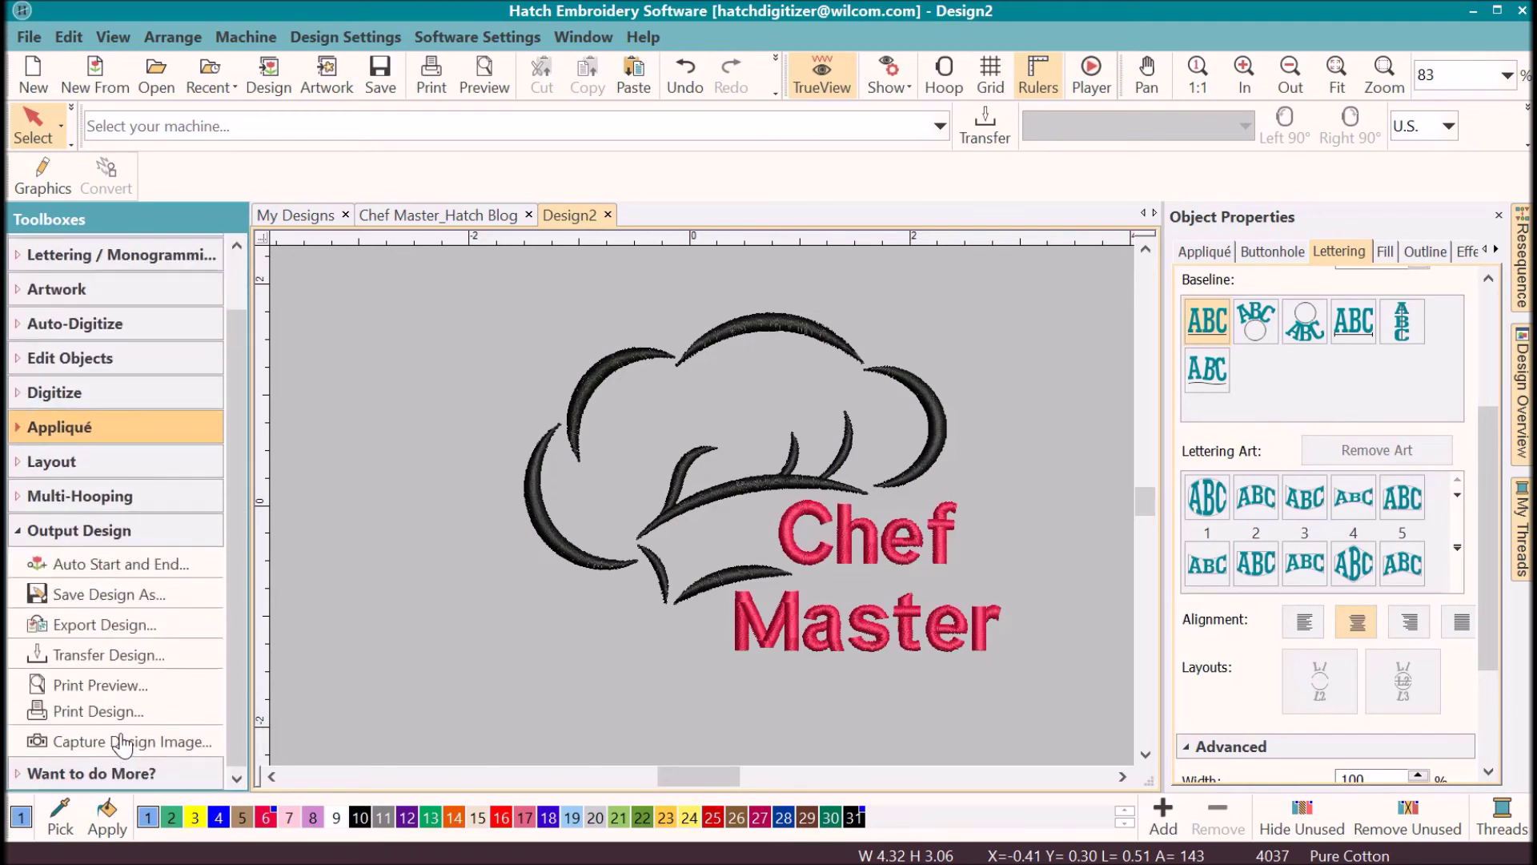
click(138, 596)
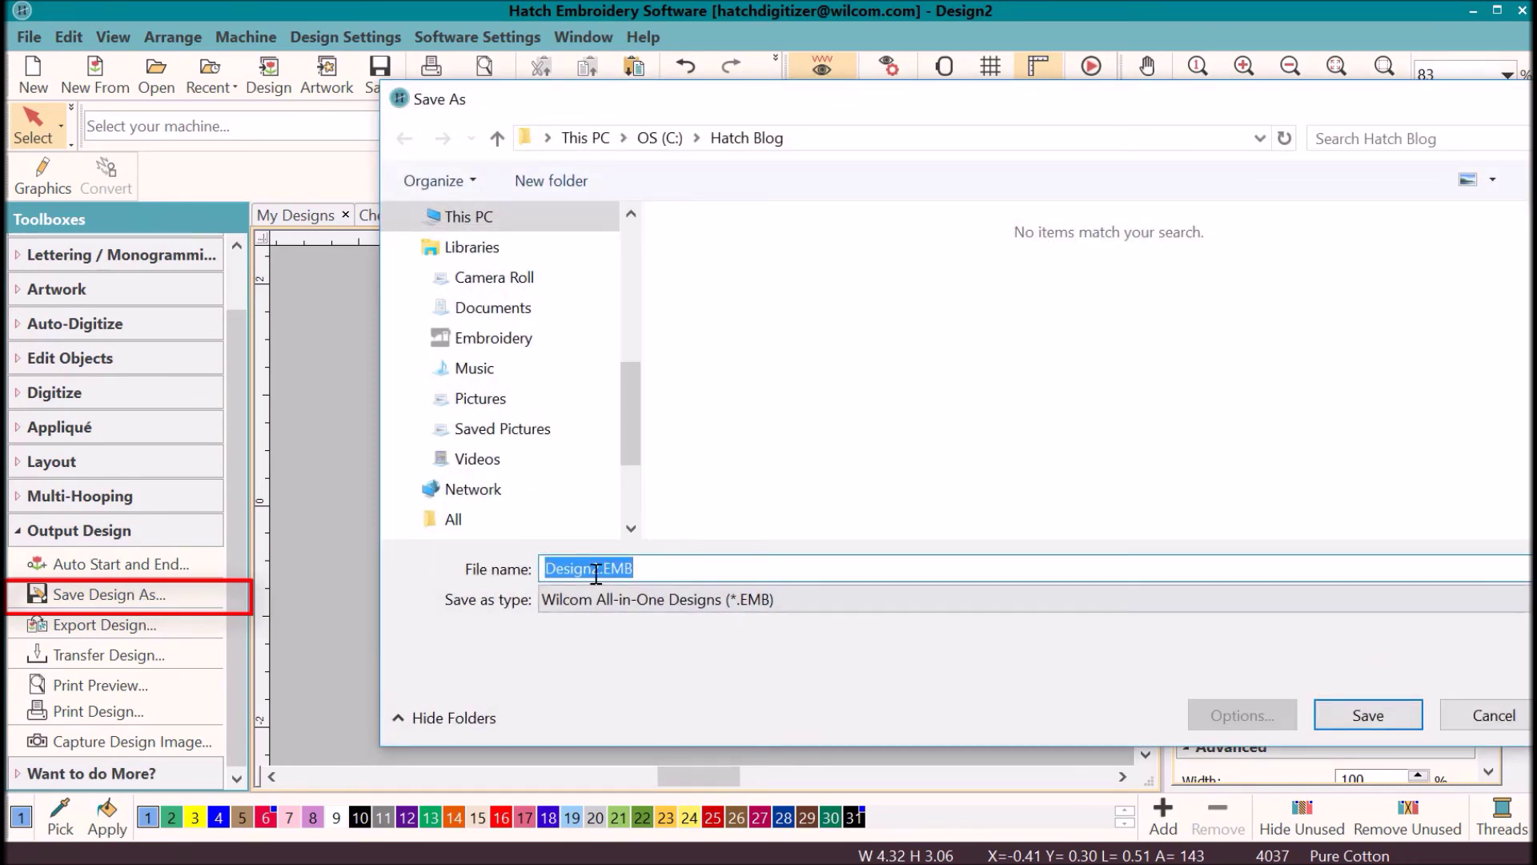
drag(601, 569, 513, 562)
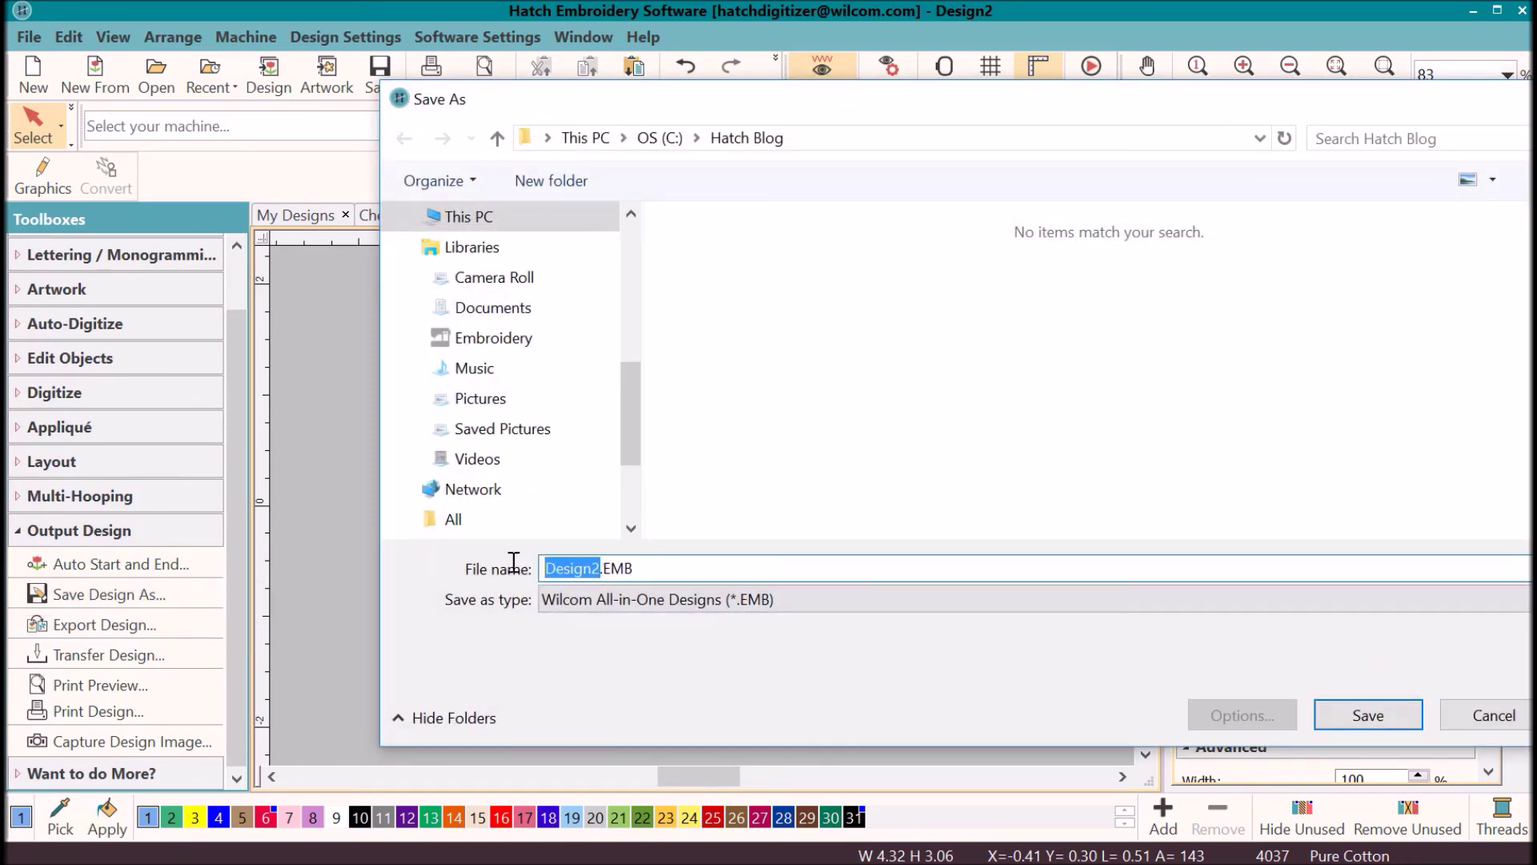
text(Chef)
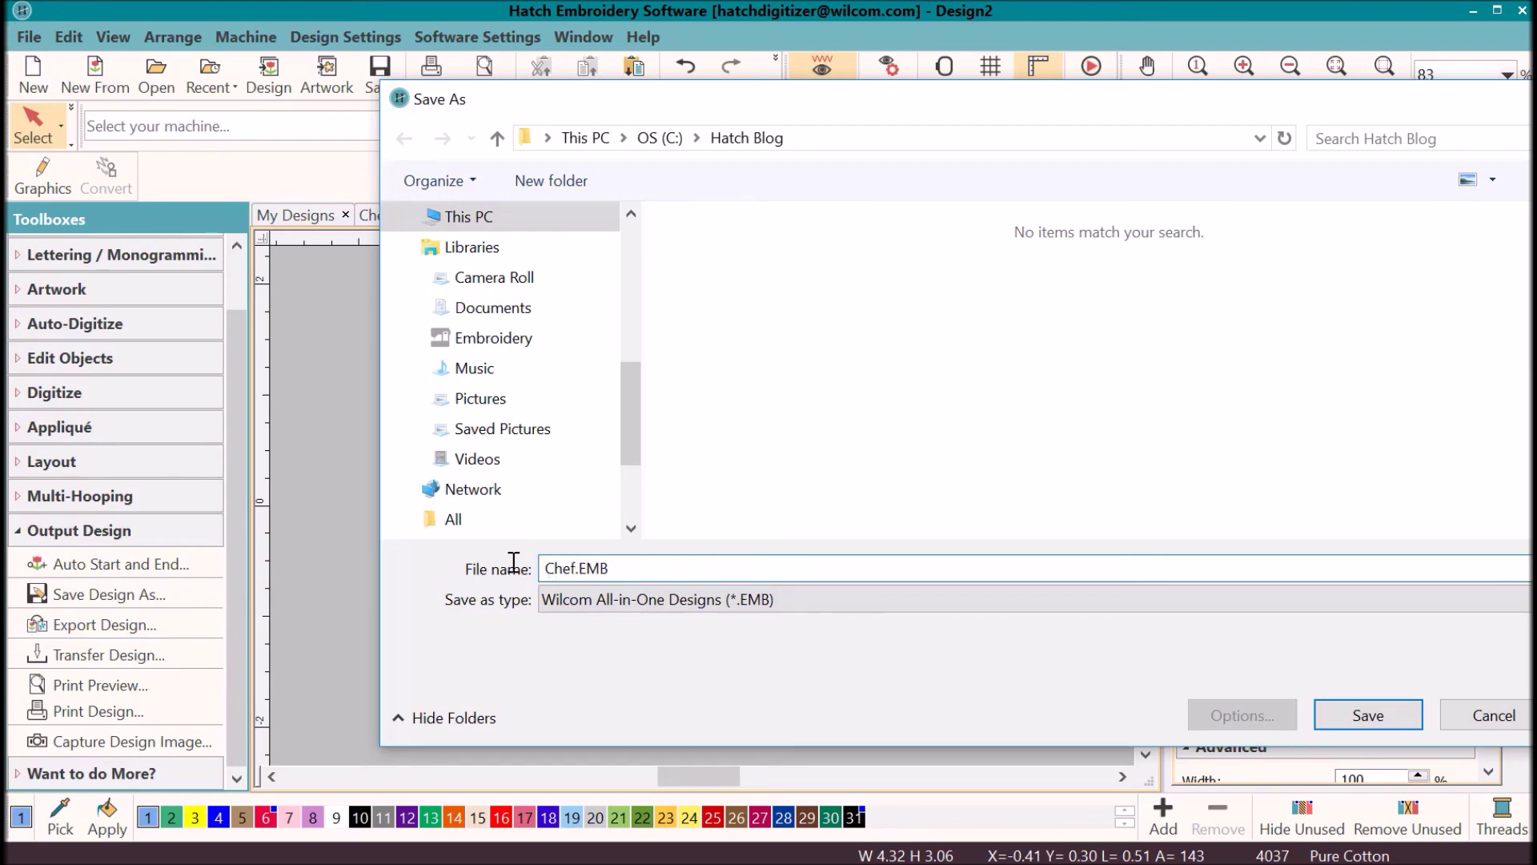
text(Master_Hatch)
click(1368, 715)
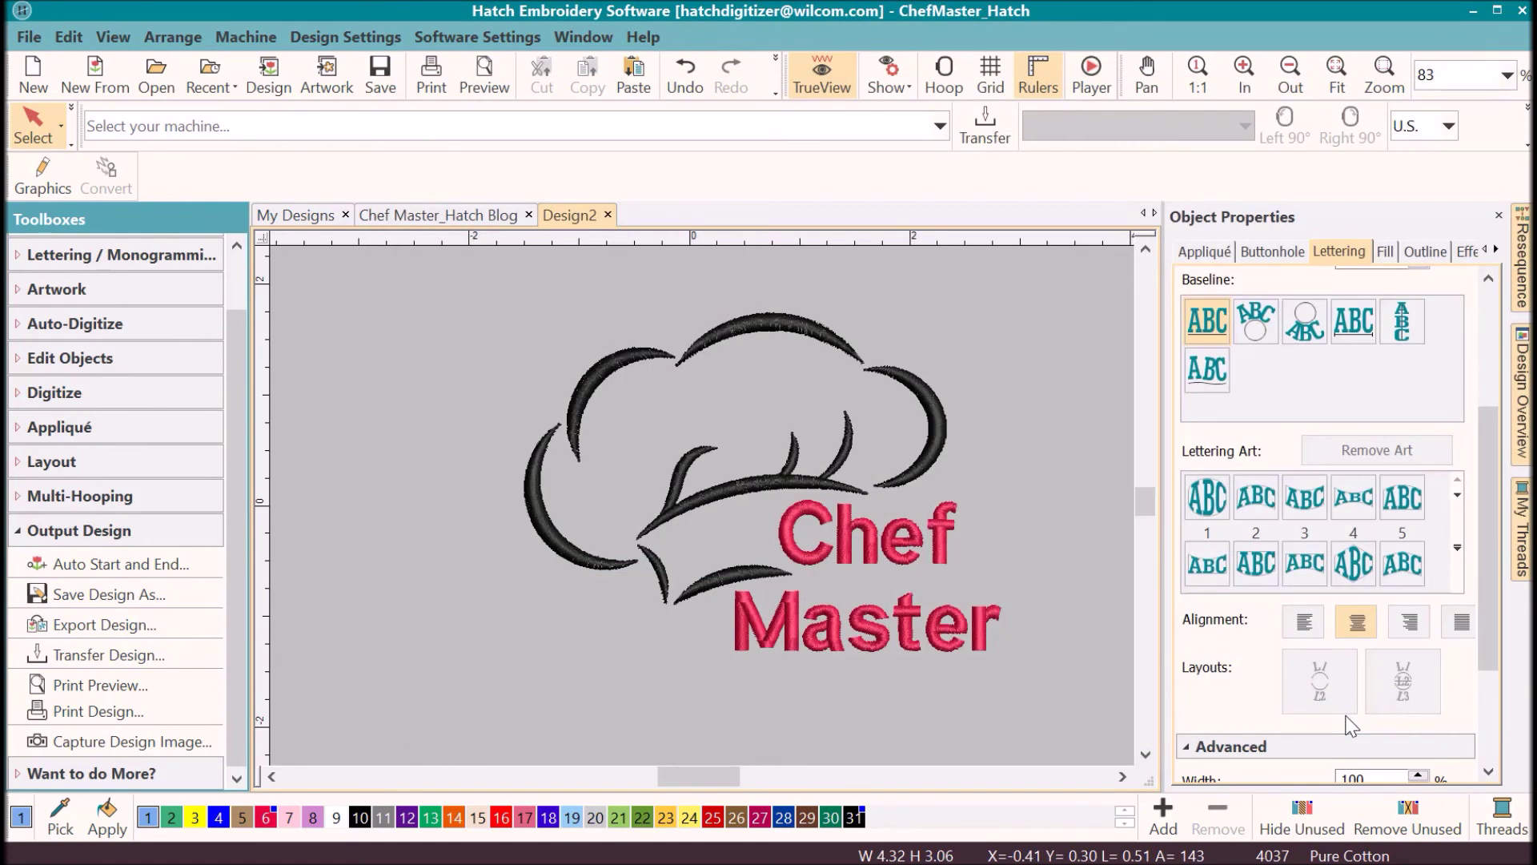
Run the stitch player to replay the whole design through stitch 4037
click(1096, 78)
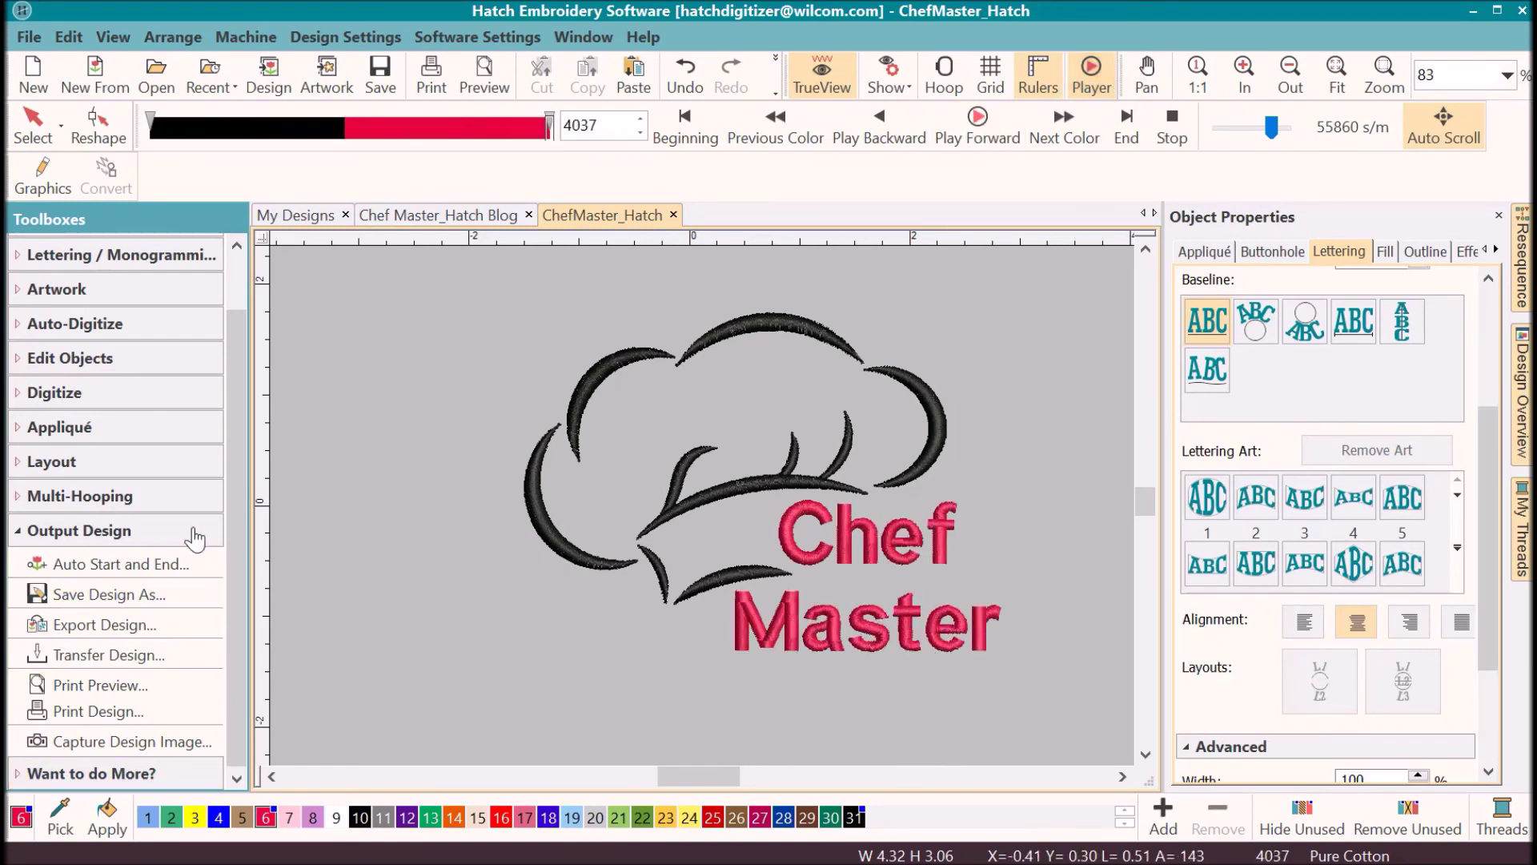
drag(240, 495, 240, 677)
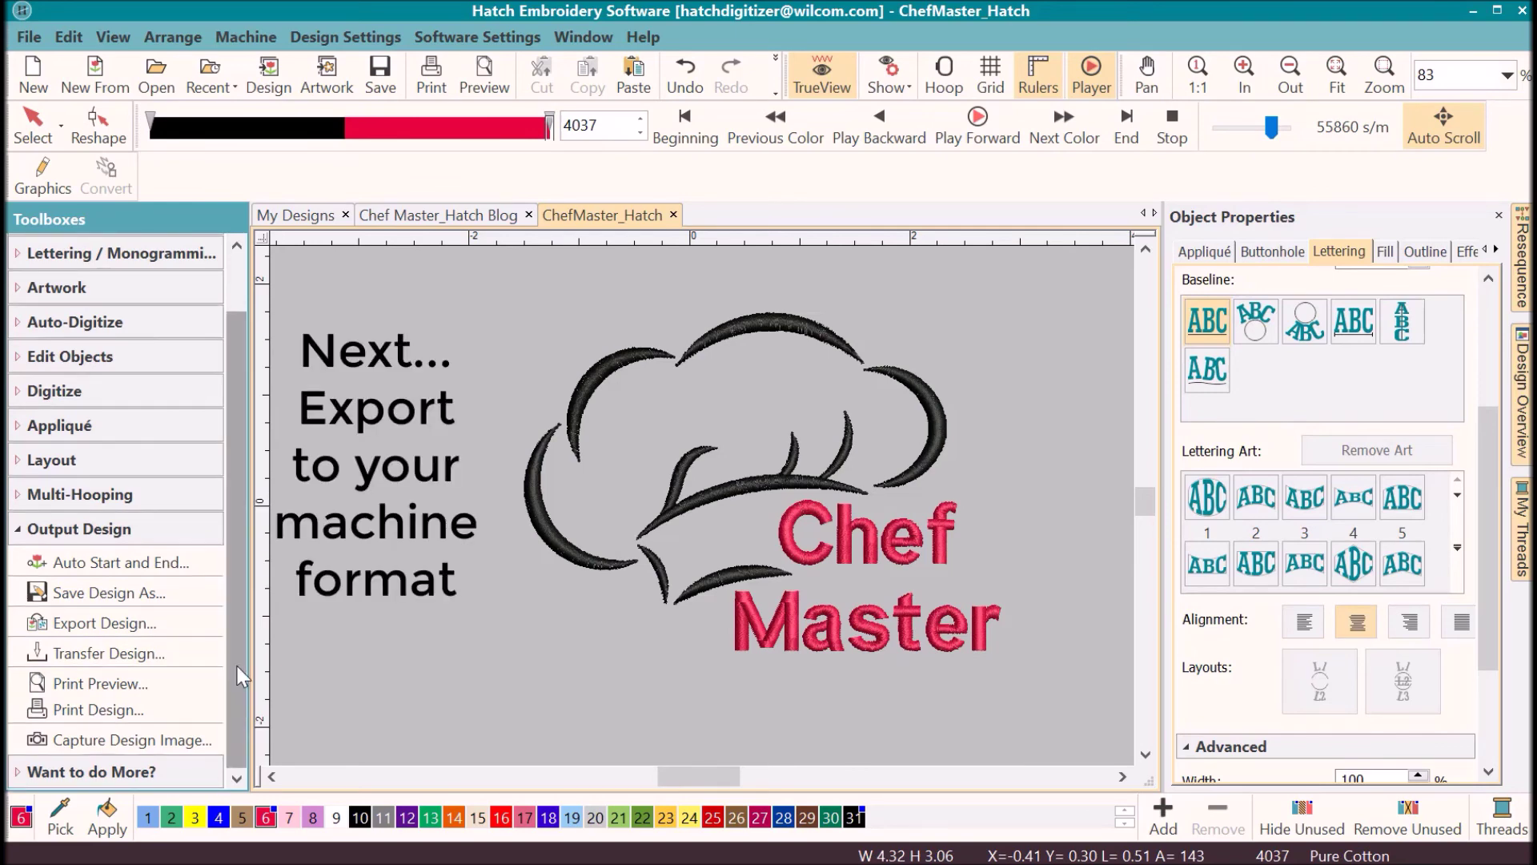
Export the design as ChefMaster_Hatch.EXP using the Melco (*.EXP) file type
click(140, 633)
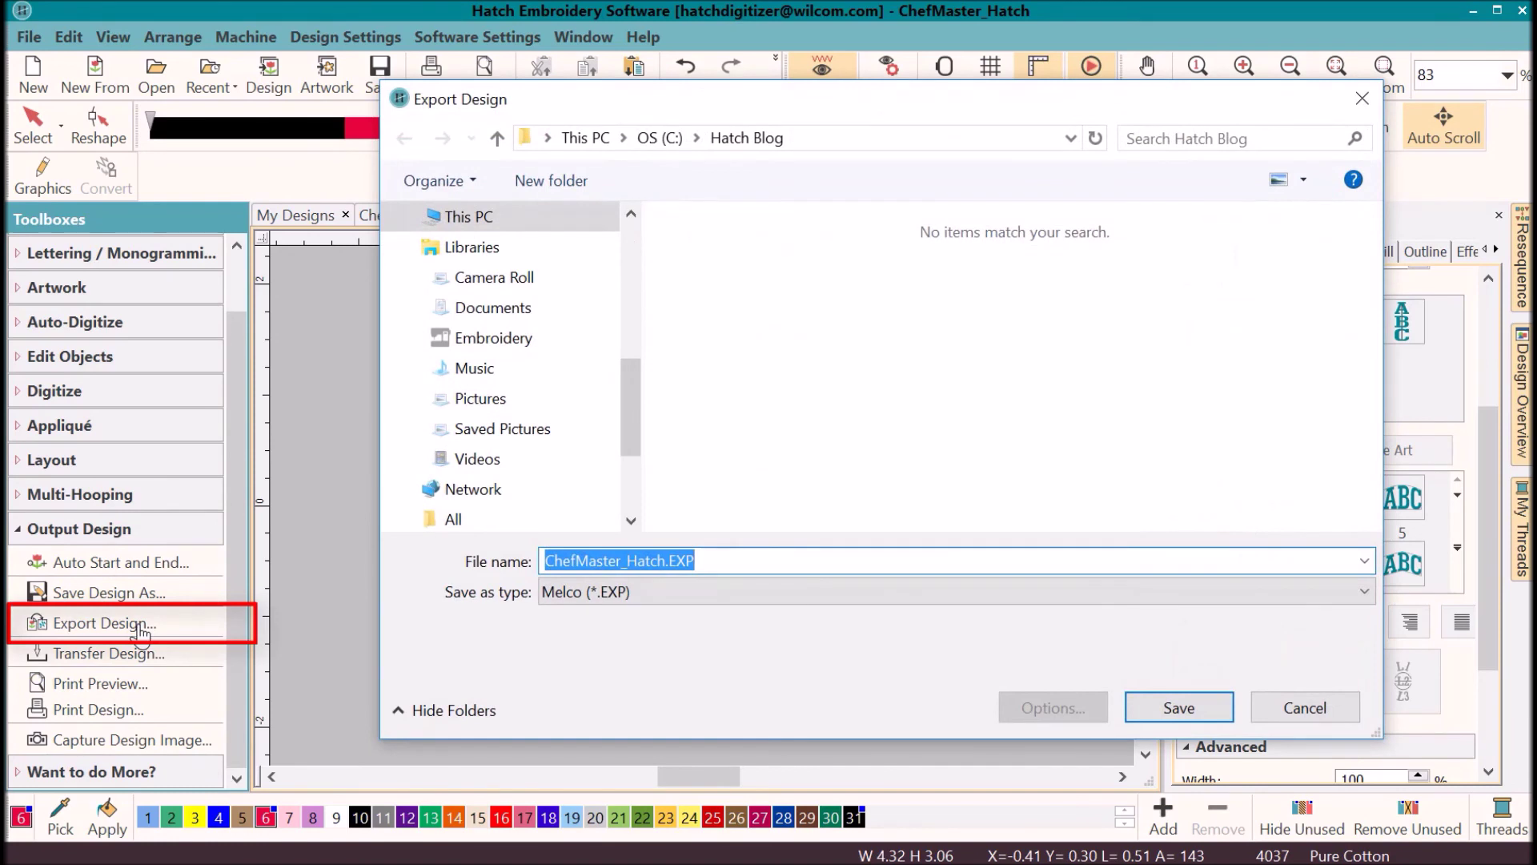
click(1365, 592)
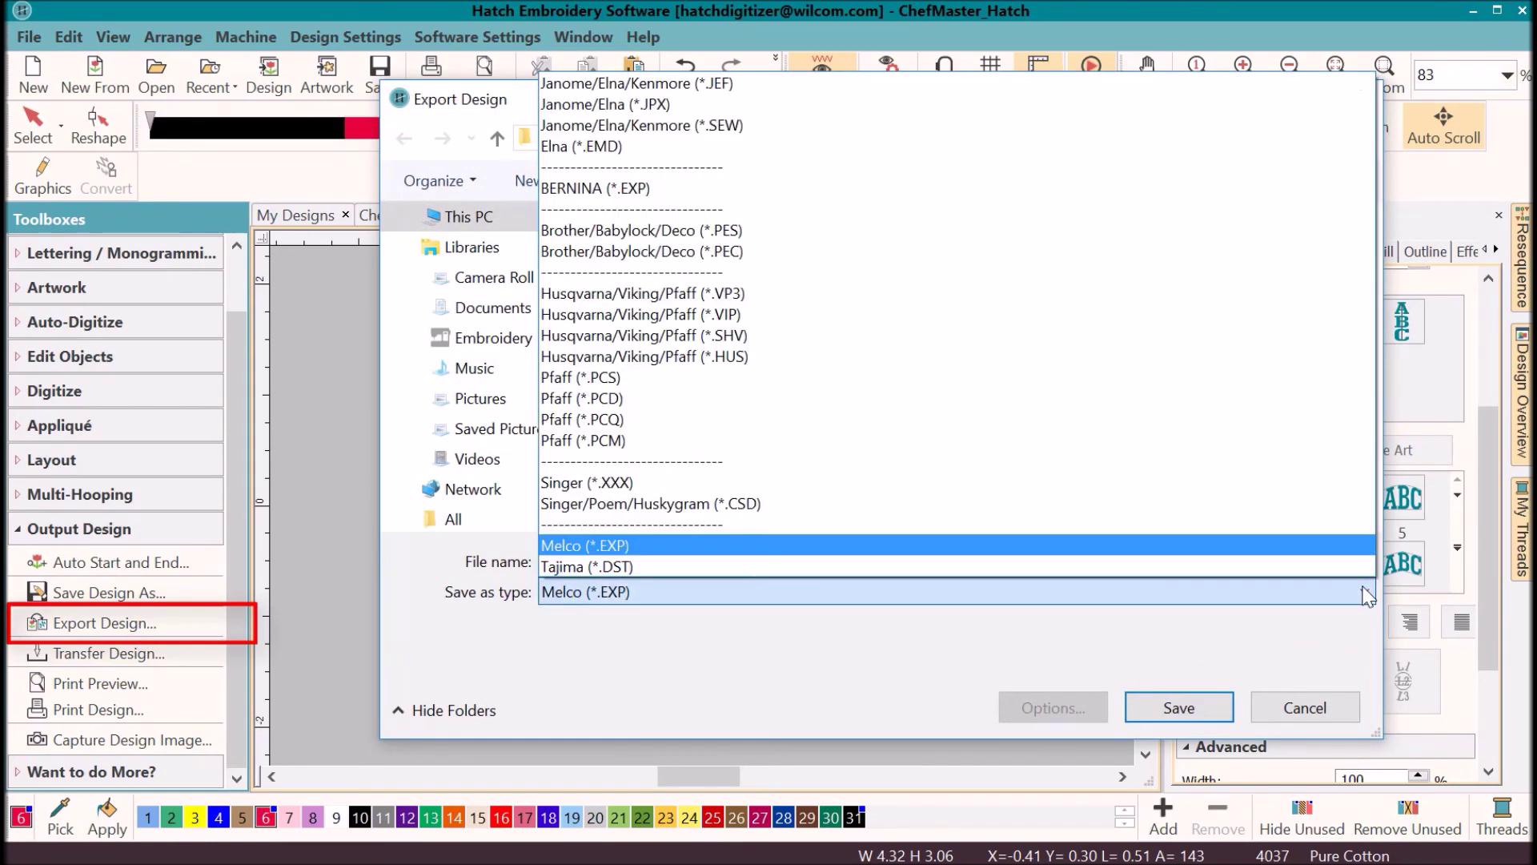
click(615, 546)
click(1199, 715)
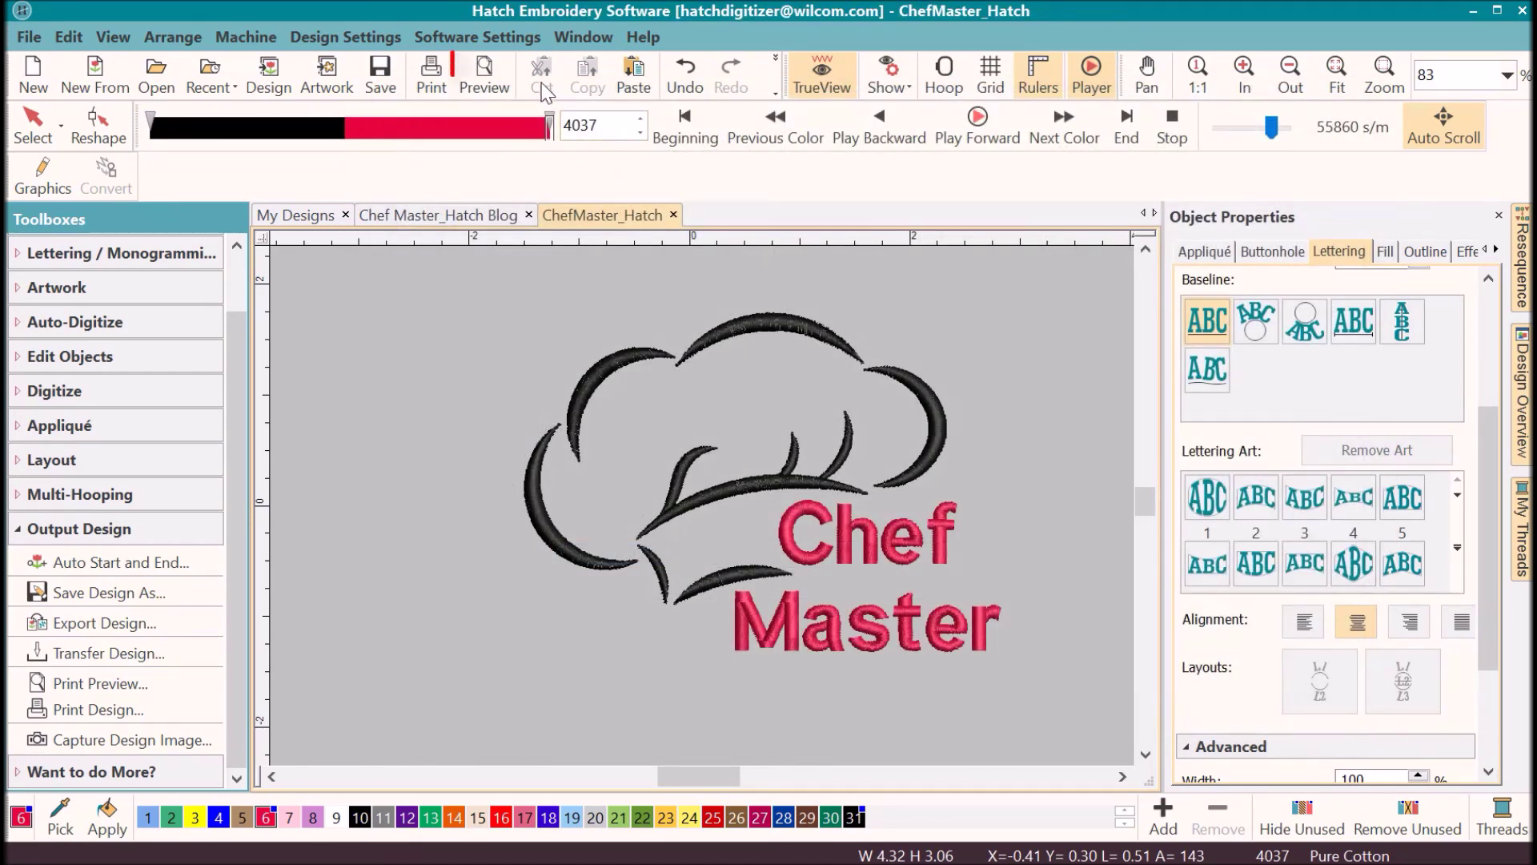
click(487, 79)
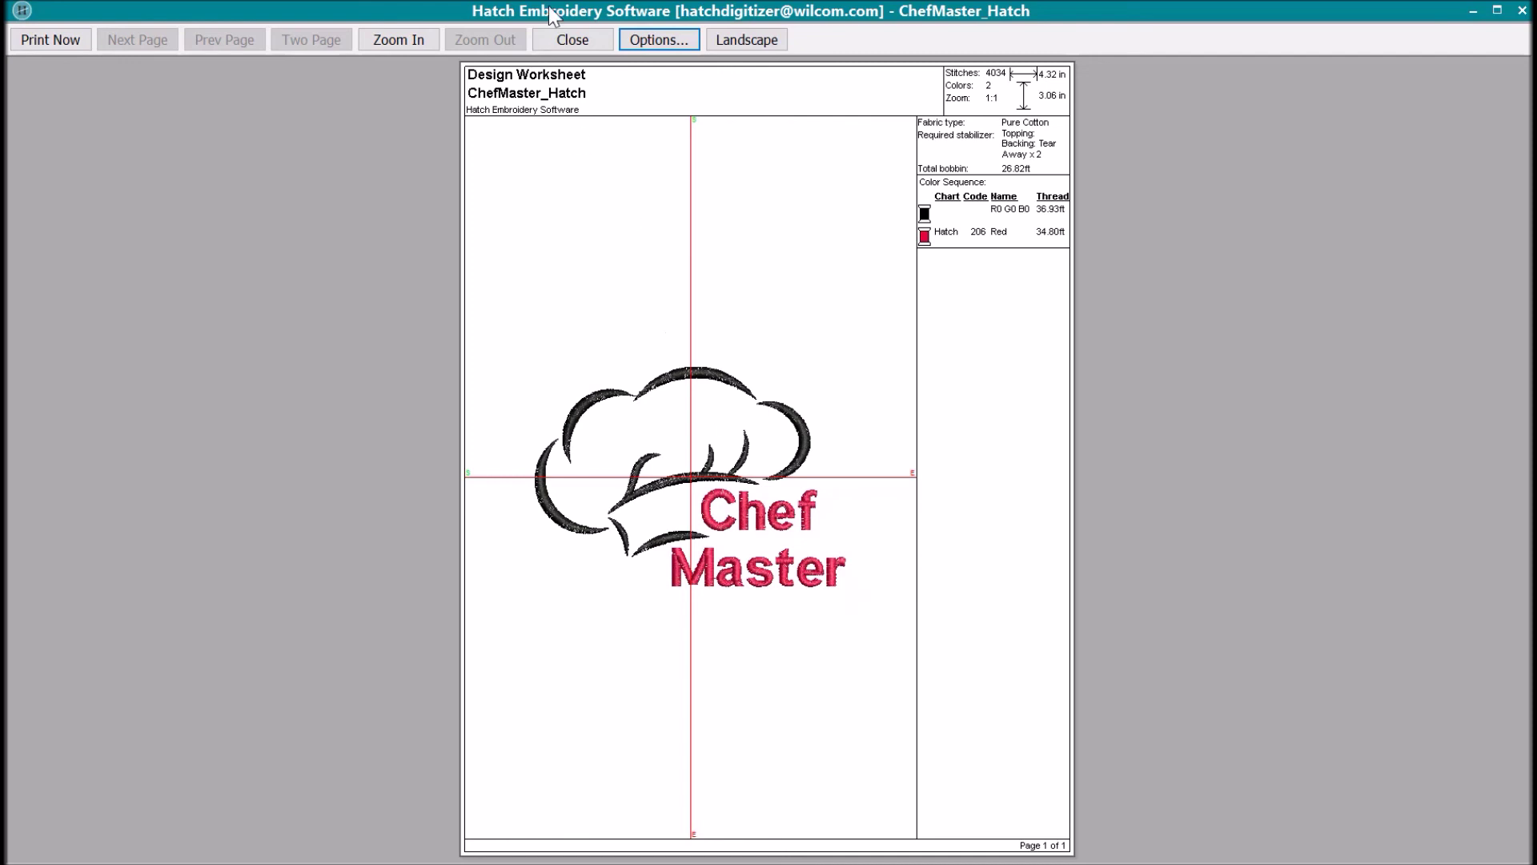
click(574, 40)
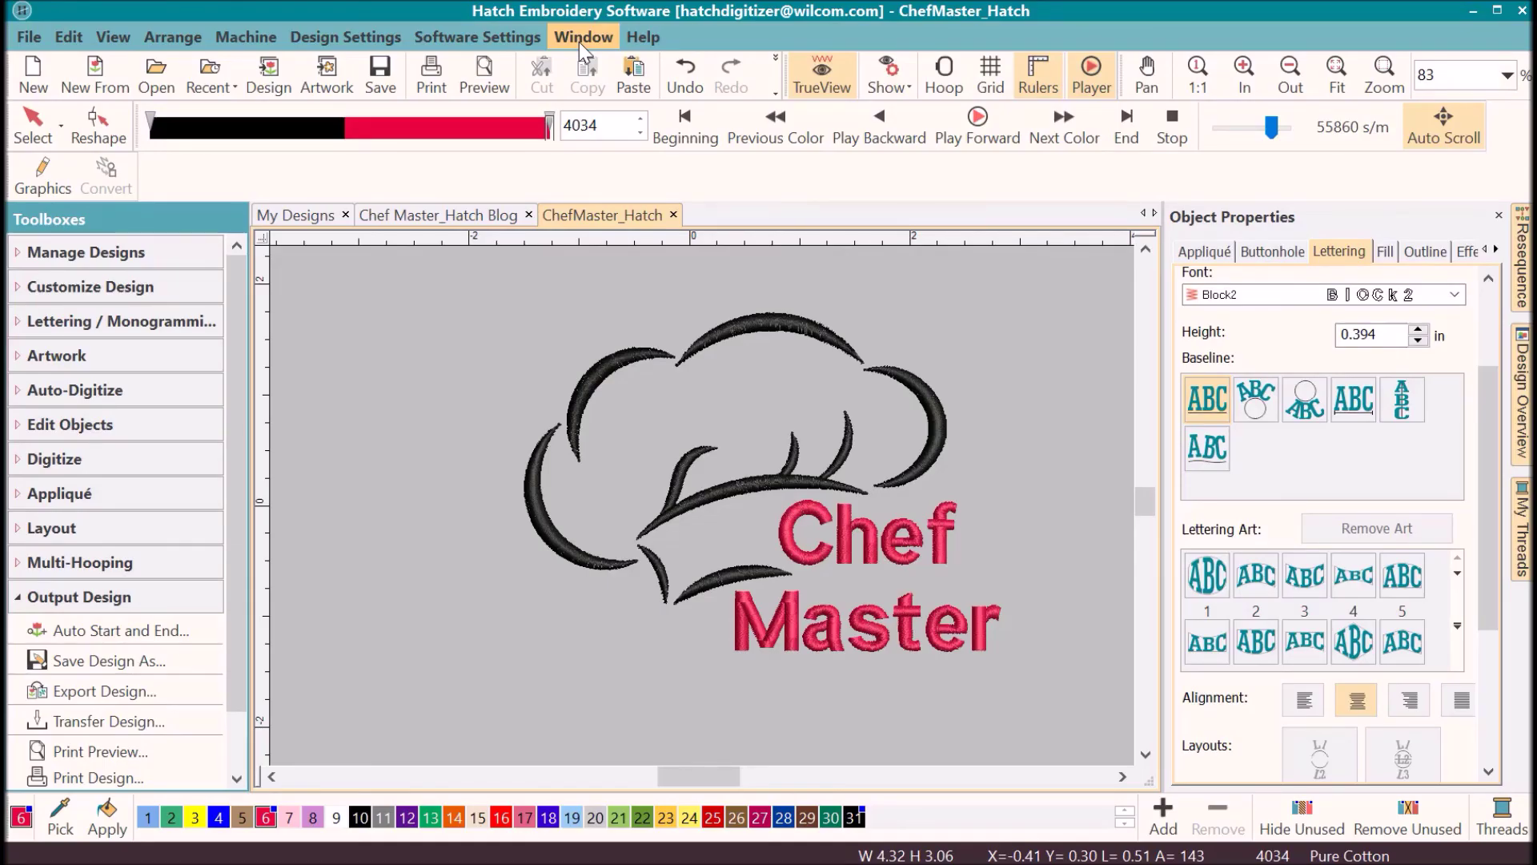